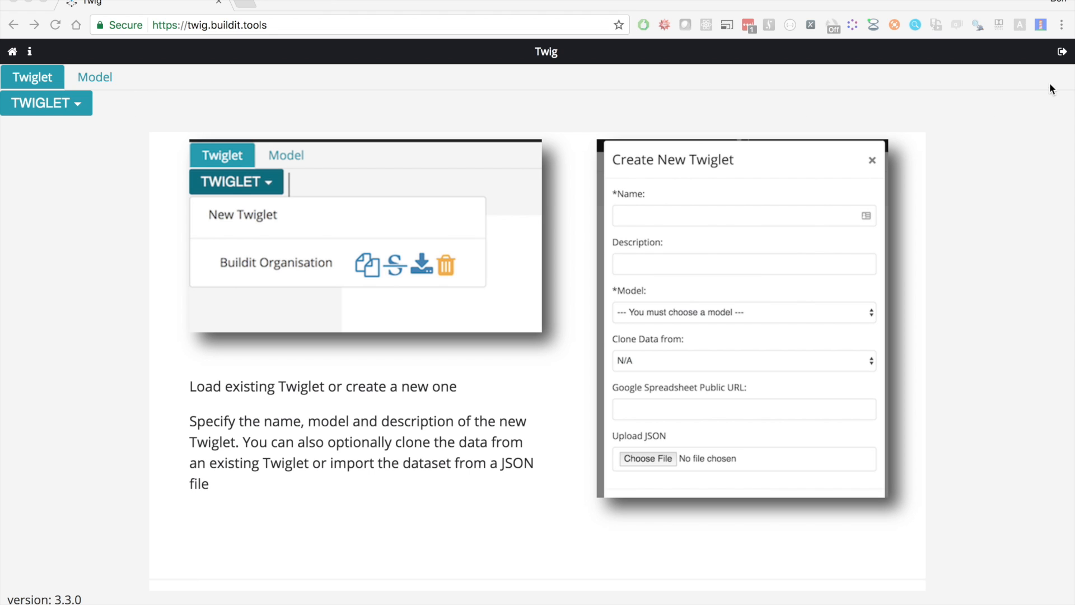
Log out of the current account and view the list of twiglets available without being logged in
left_click(1063, 53)
left_click(1064, 52)
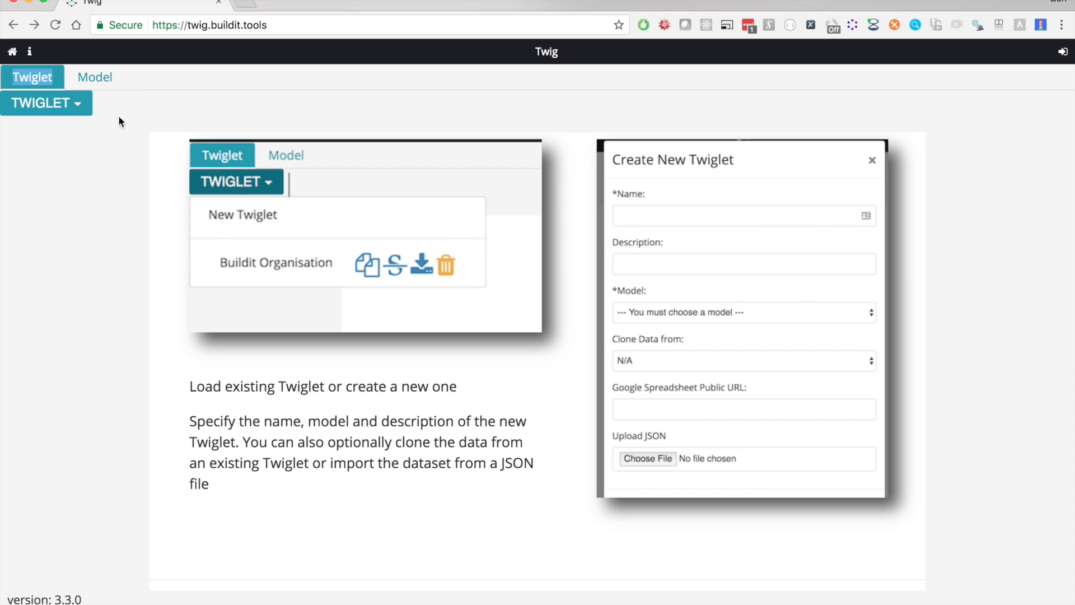
left_click(66, 110)
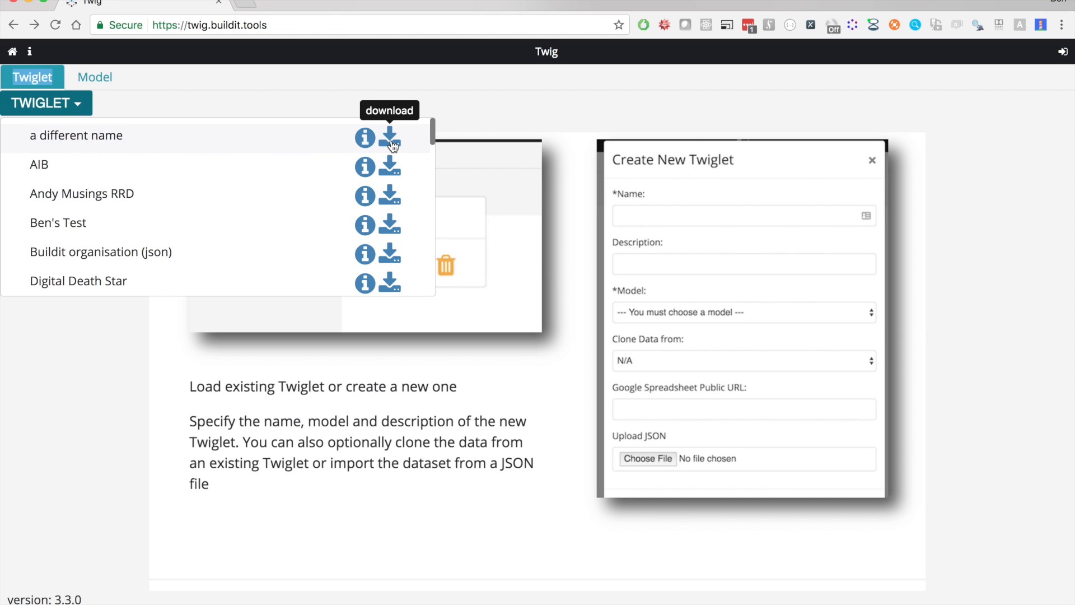
left_click(410, 101)
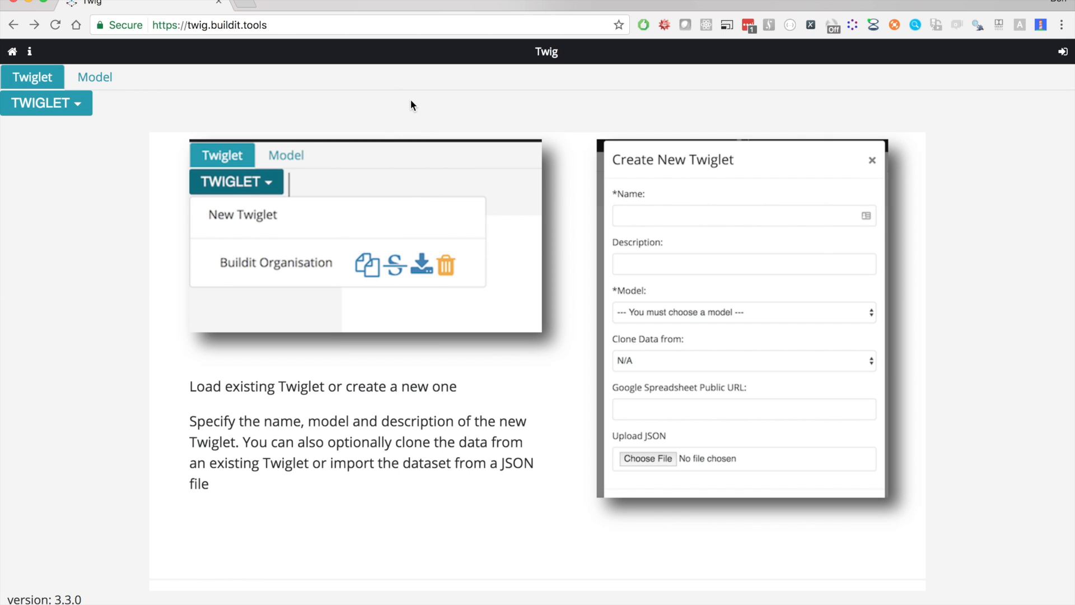
Log in with the prefilled e-mail and password and open the list of twiglets
left_click(1060, 54)
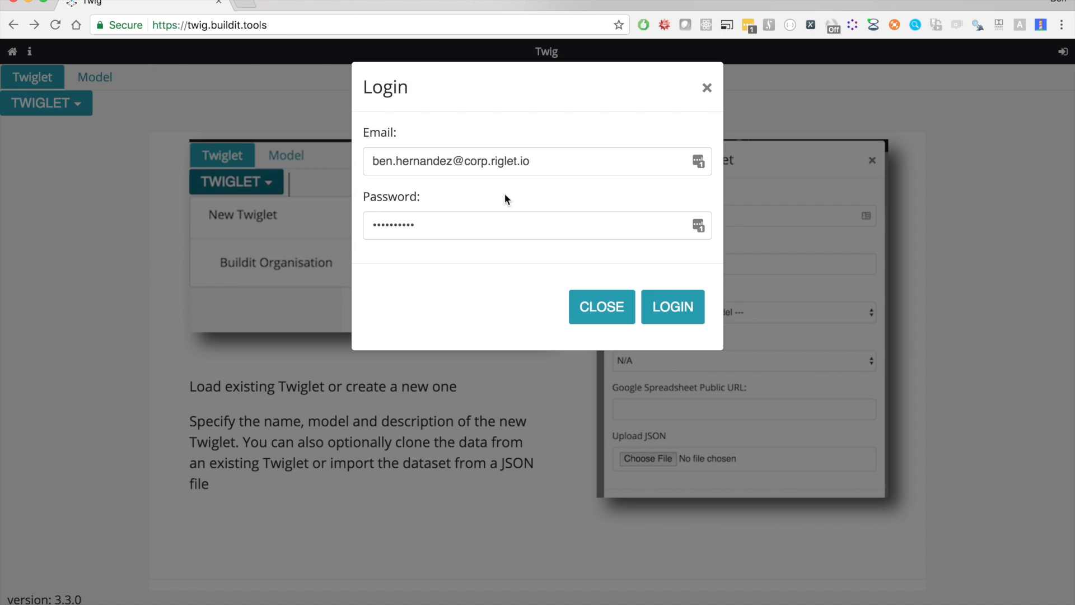
left_click(697, 312)
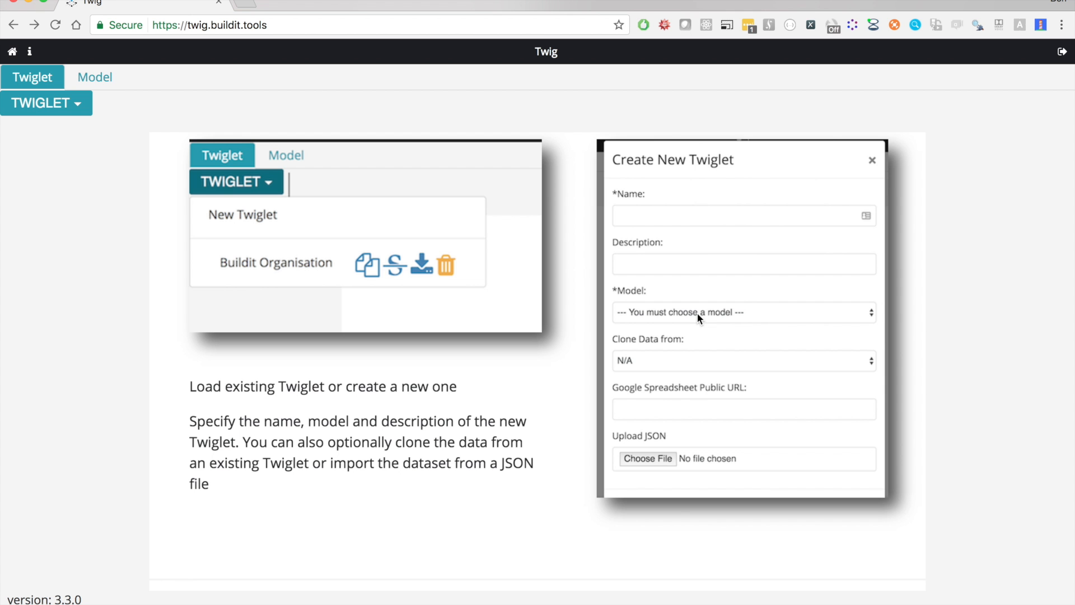
left_click(84, 112)
Log out and log back in through Microsoft sign-in, changing the e-mail domain to wipro.com and choosing the existing work account
left_click(1061, 53)
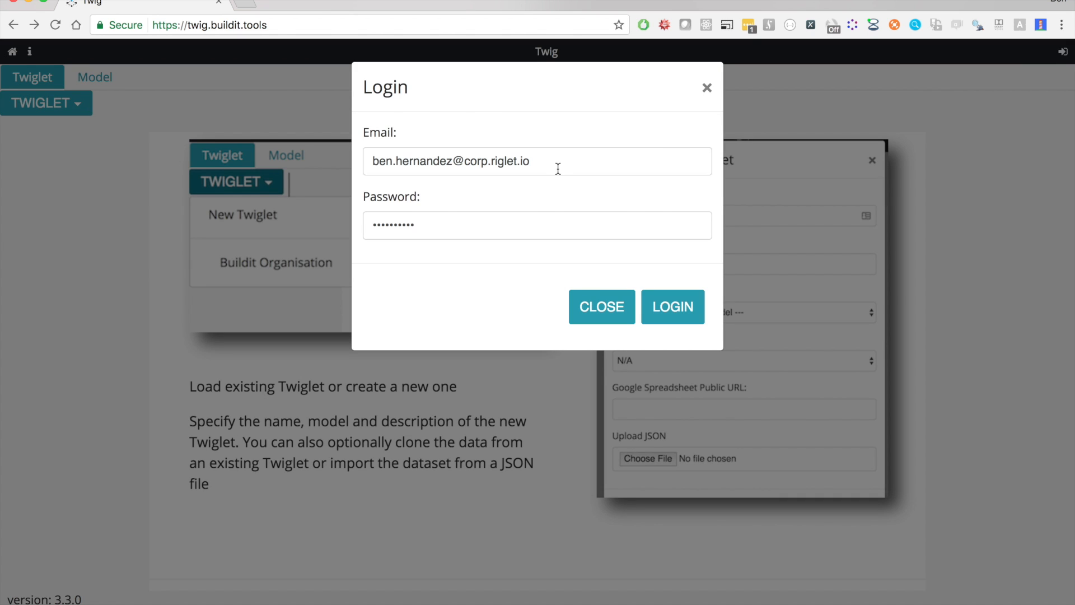
left_click_drag(462, 171, 567, 162)
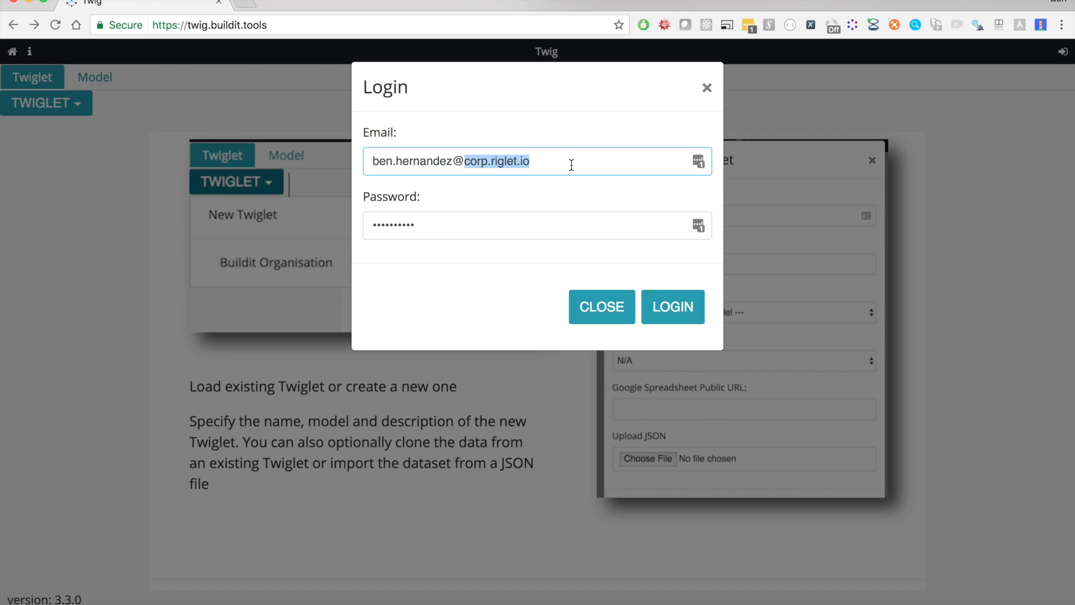
type("wipro.com")
key("Return")
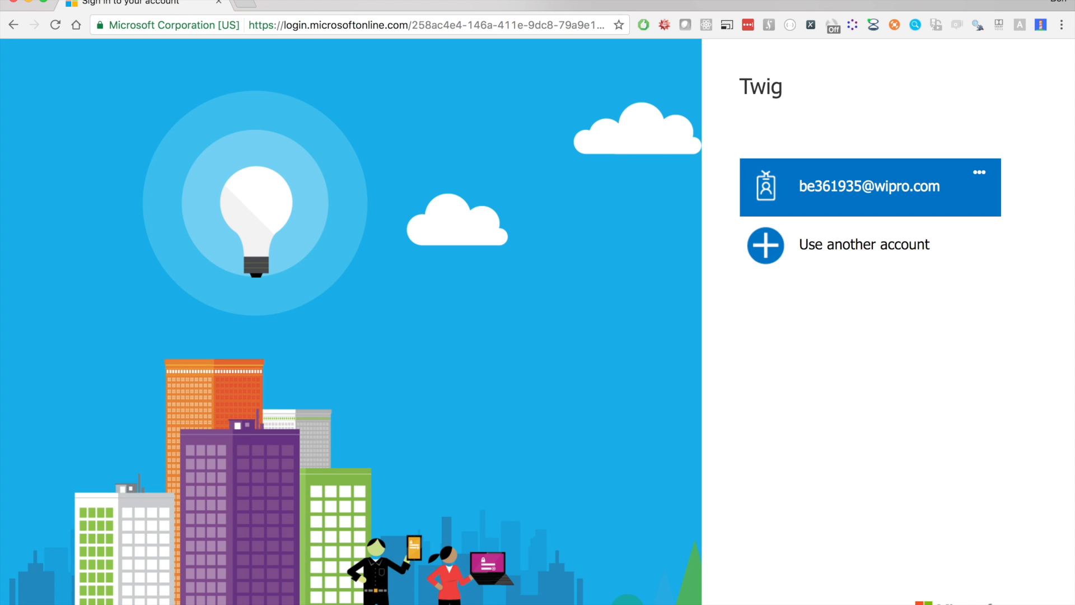
left_click(873, 193)
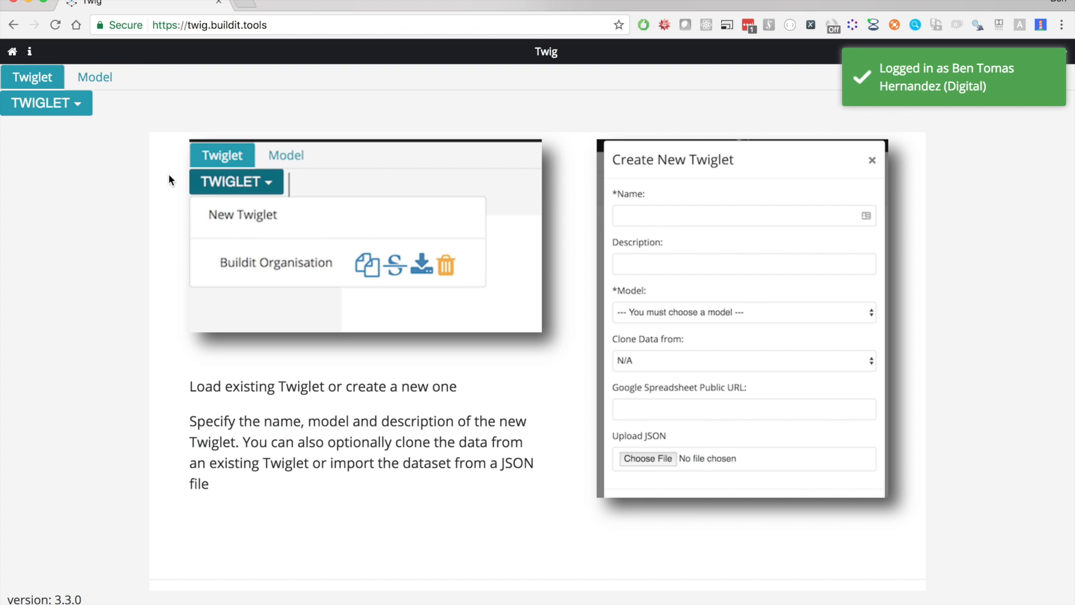
Start a new twiglet named "Video Demo" based on the bsc model
left_click(73, 106)
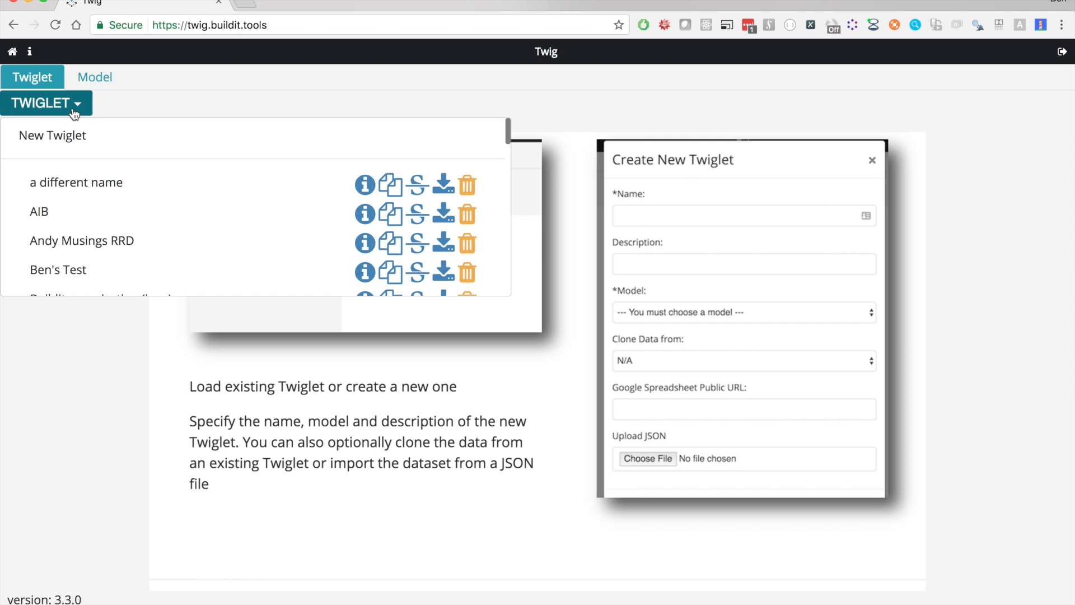
left_click(68, 135)
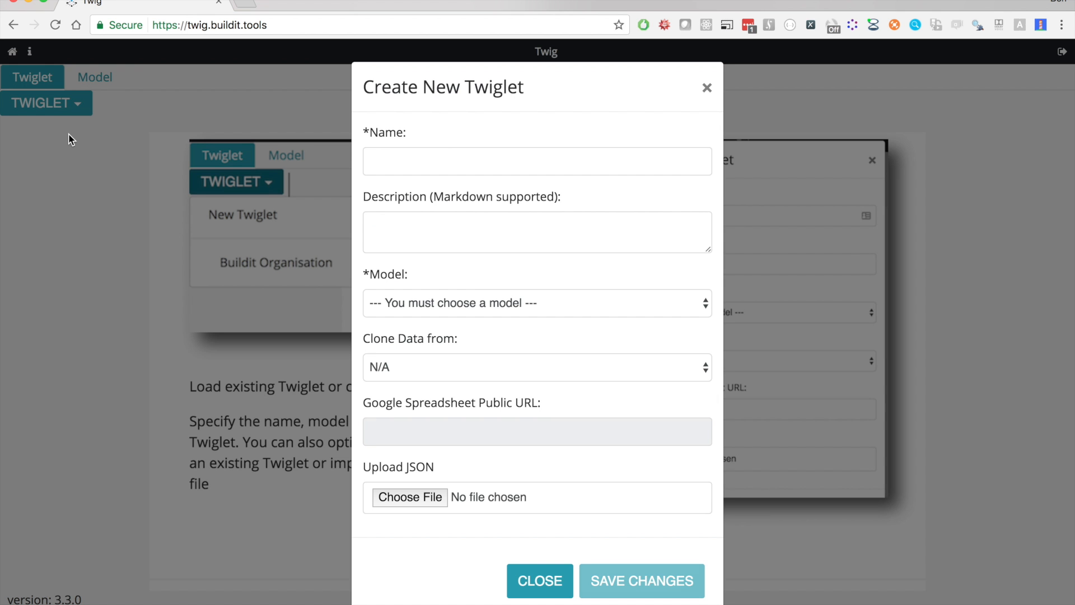
left_click(414, 159)
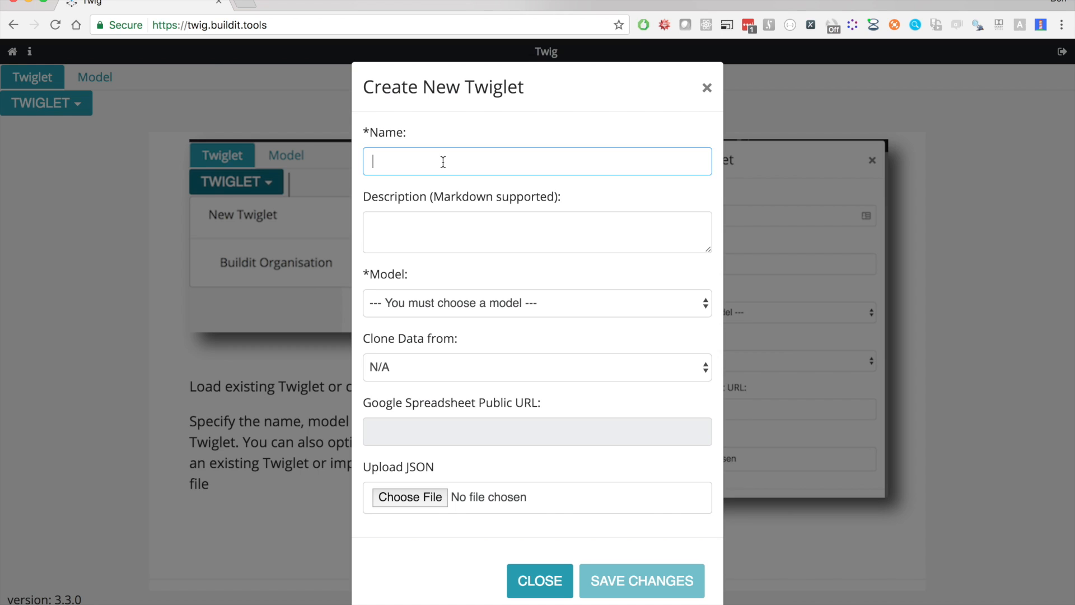
type("Video Demo")
left_click(499, 304)
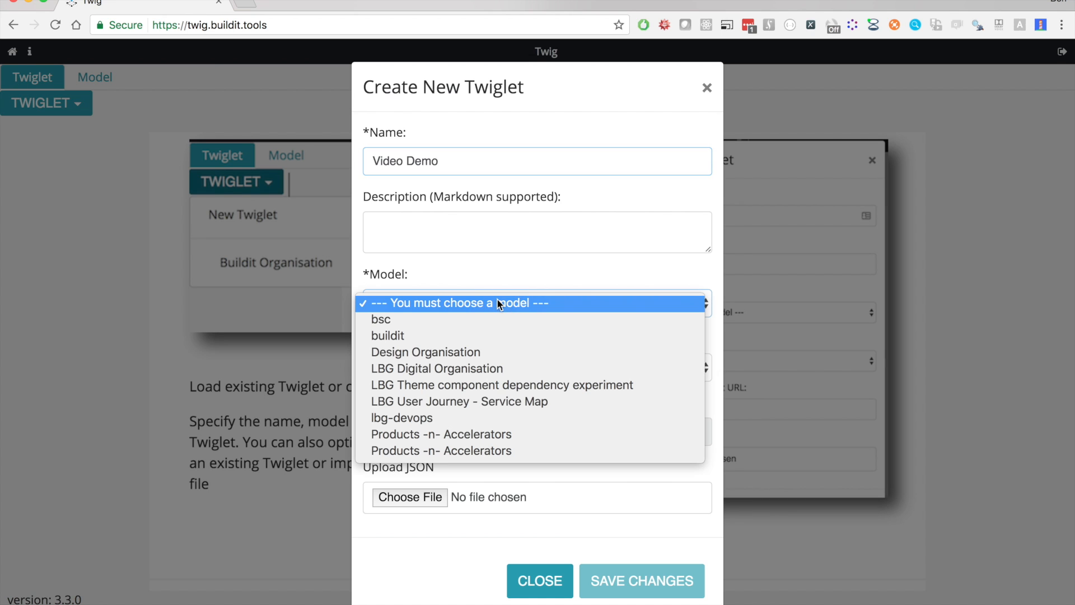
left_click(415, 319)
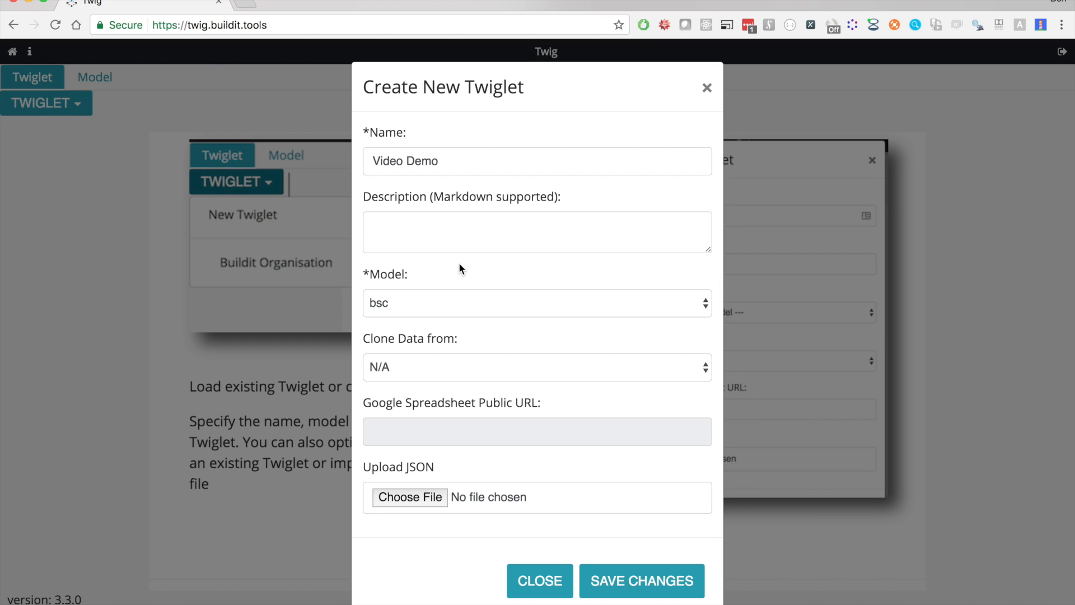
Enter the Markdown headings "# This was created for the video demo" and "### It was modeling US" in the description, separated by a blank line
left_click(453, 236)
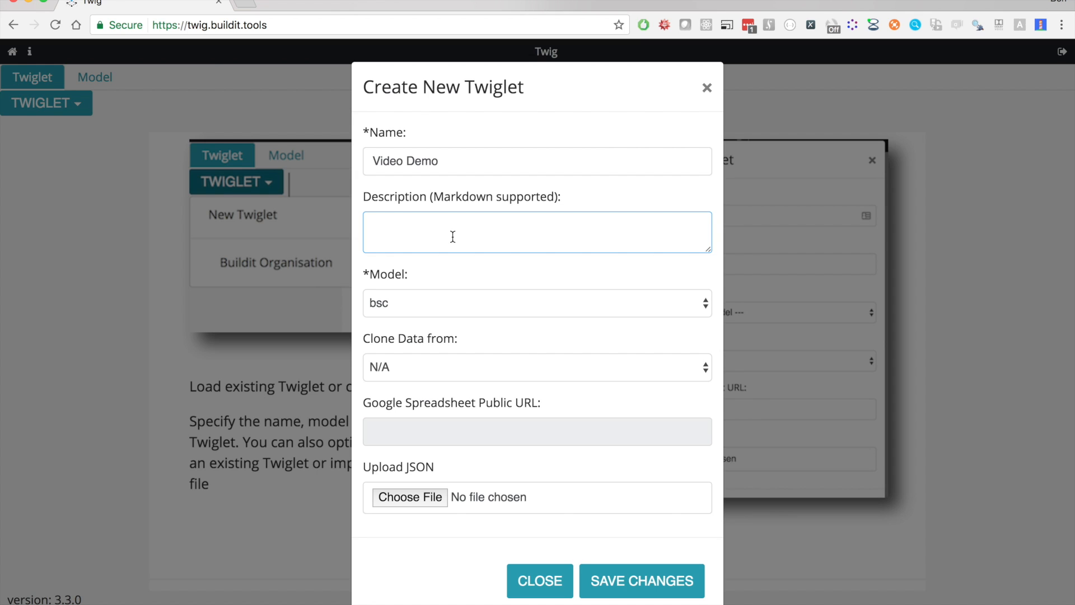
type("# This was created for the video demo")
key("Return")
key("Return")
type("## #")
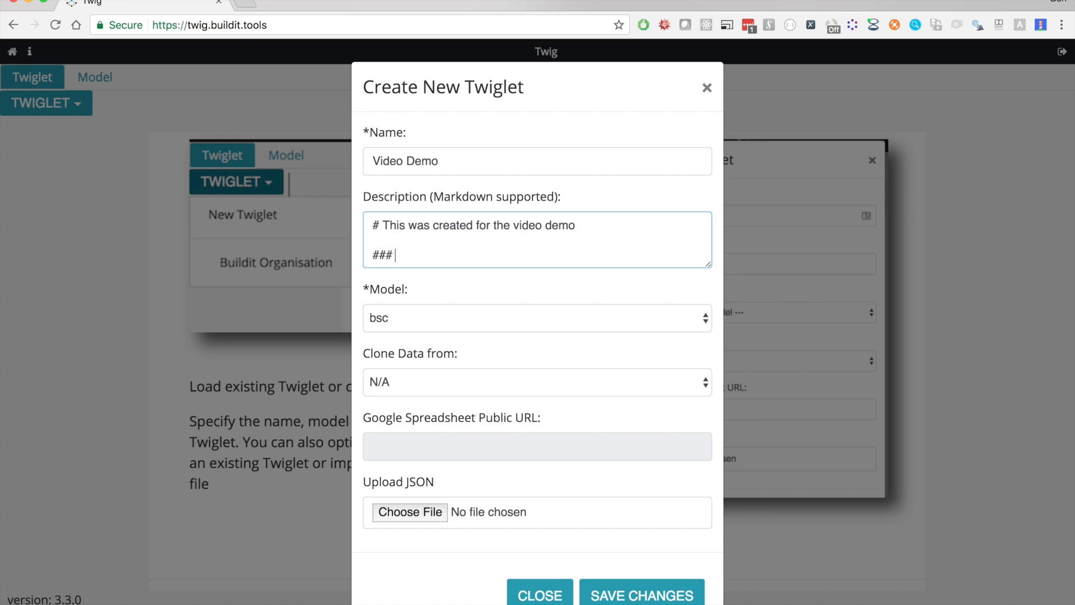
type(" It was modeling ")
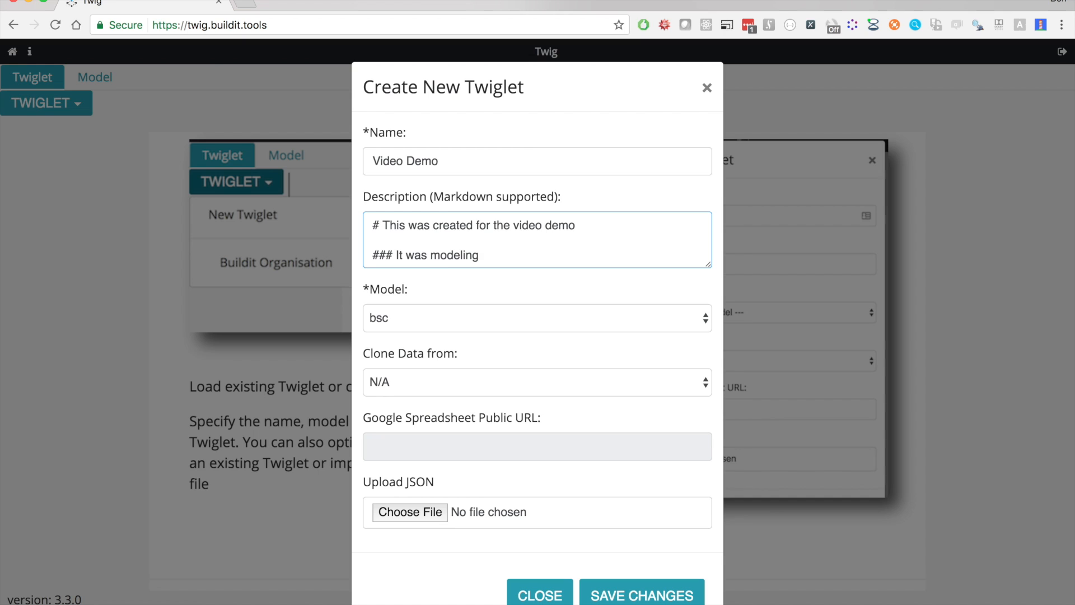
type("US")
Add a Markdown bullet list with the items "this", "is", "a" and "list" below the headings and save the new twiglet
key("Return")
key("Return")
type("*")
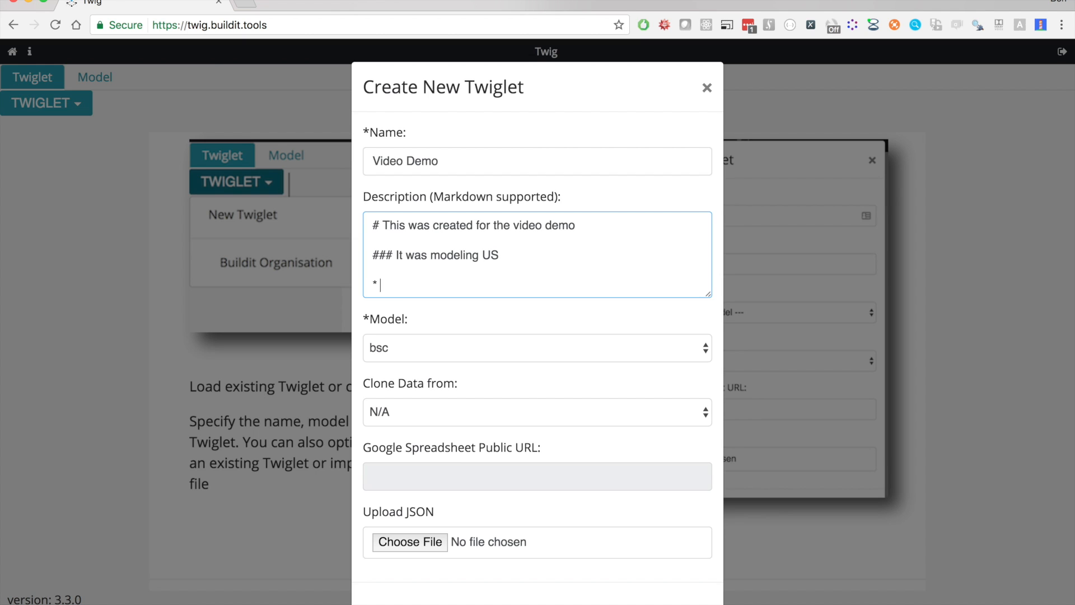
type("this")
key("Return")
type("* i")
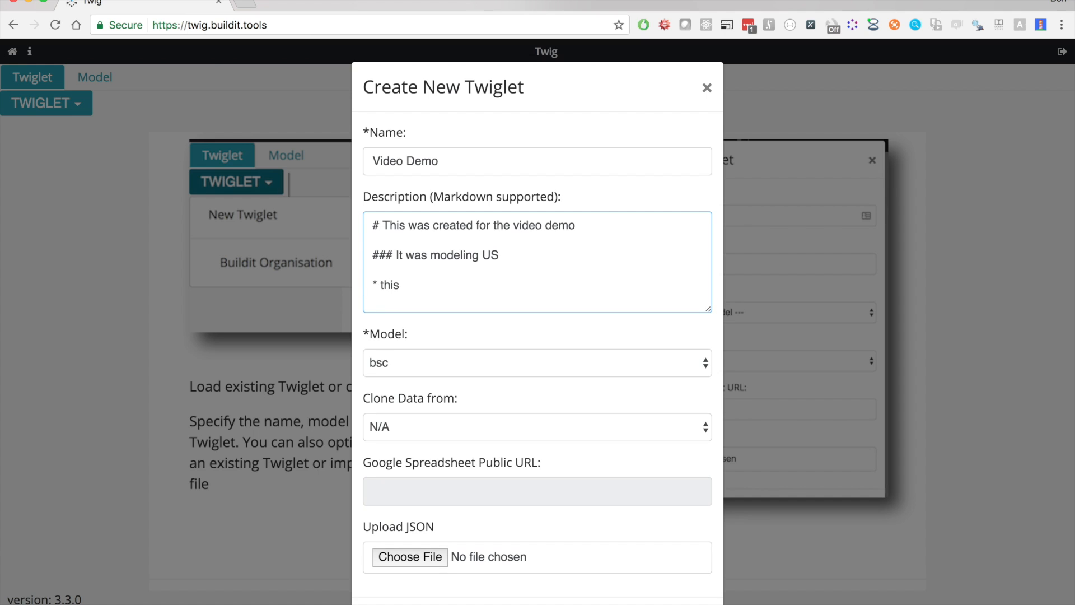
type("s")
key("Return")
type("* a")
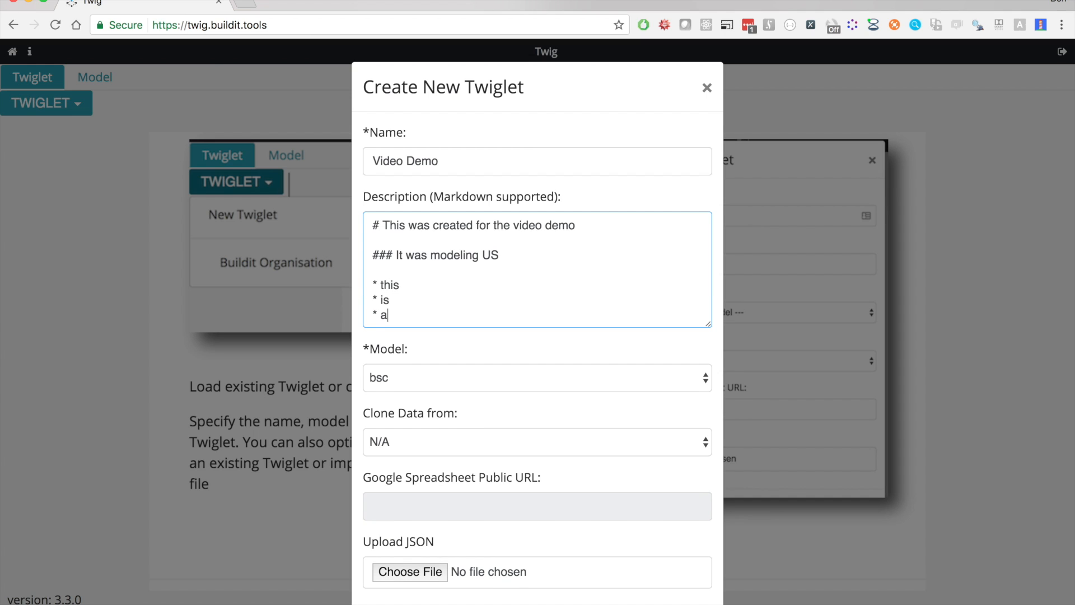
key("Return")
type("* list")
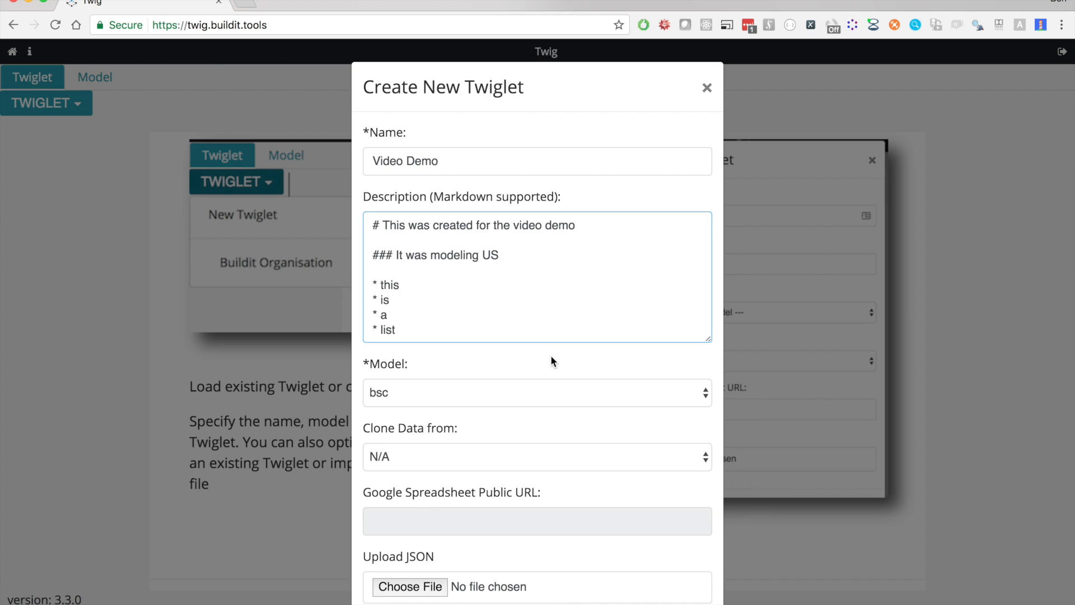
scroll(550, 355, "down", 3)
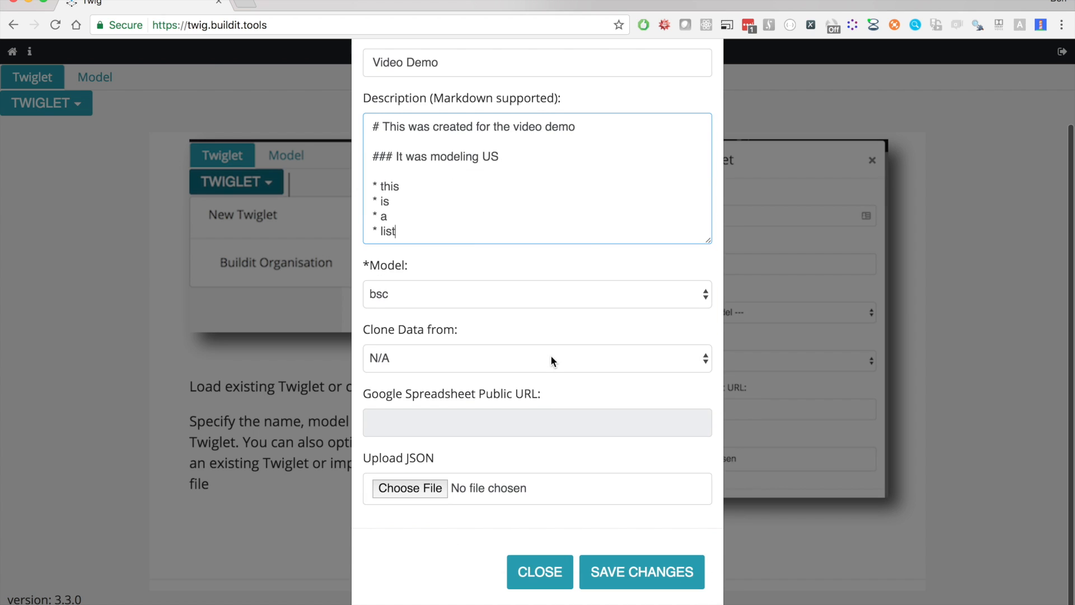
left_click(650, 577)
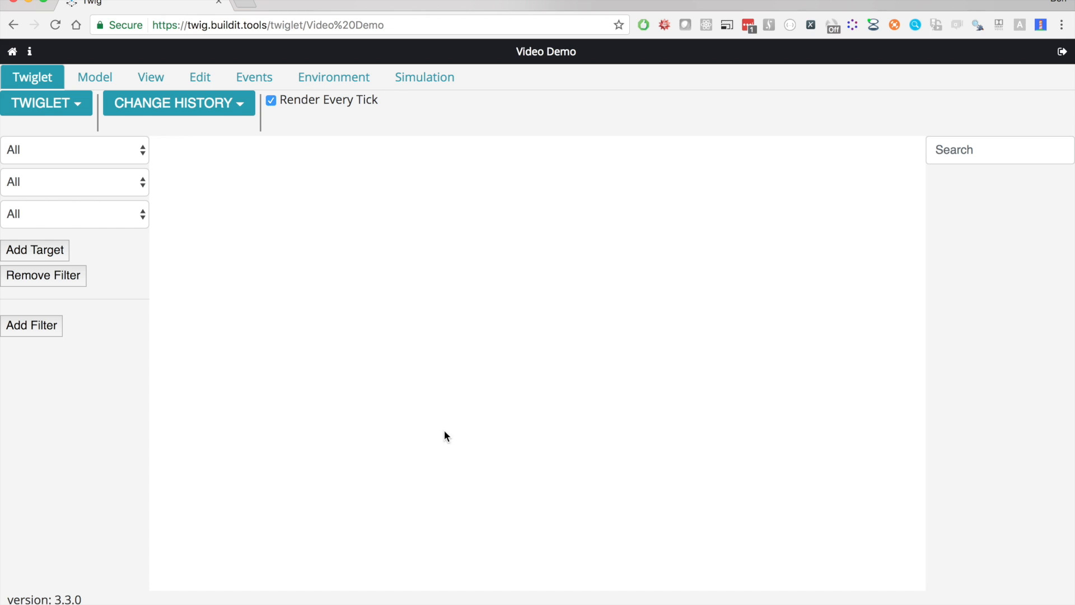
Review the change history and the rendered description of the Video Demo twiglet
left_click(230, 114)
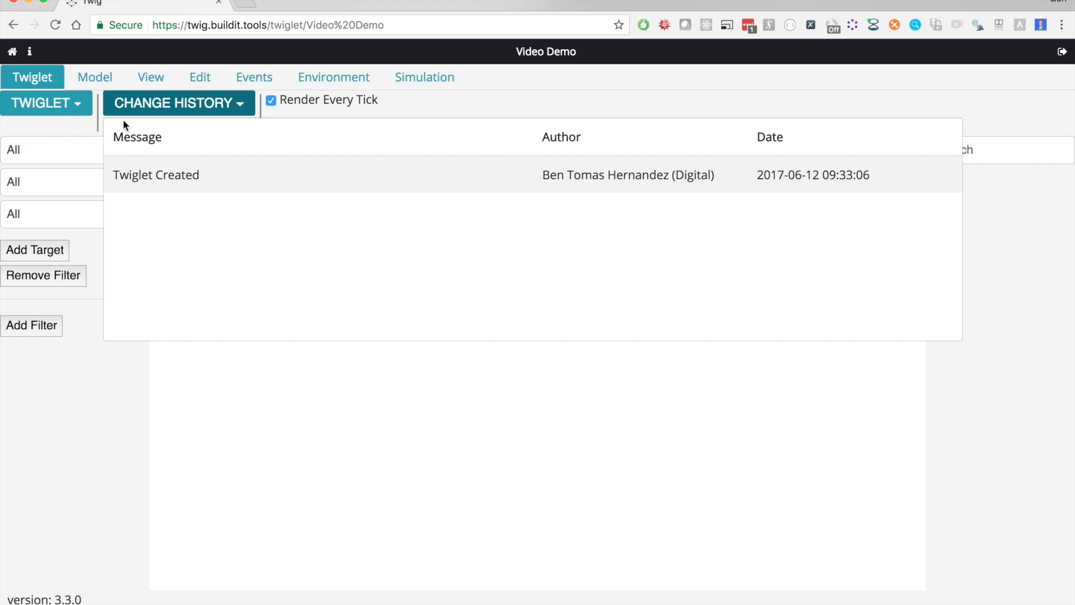
left_click(65, 110)
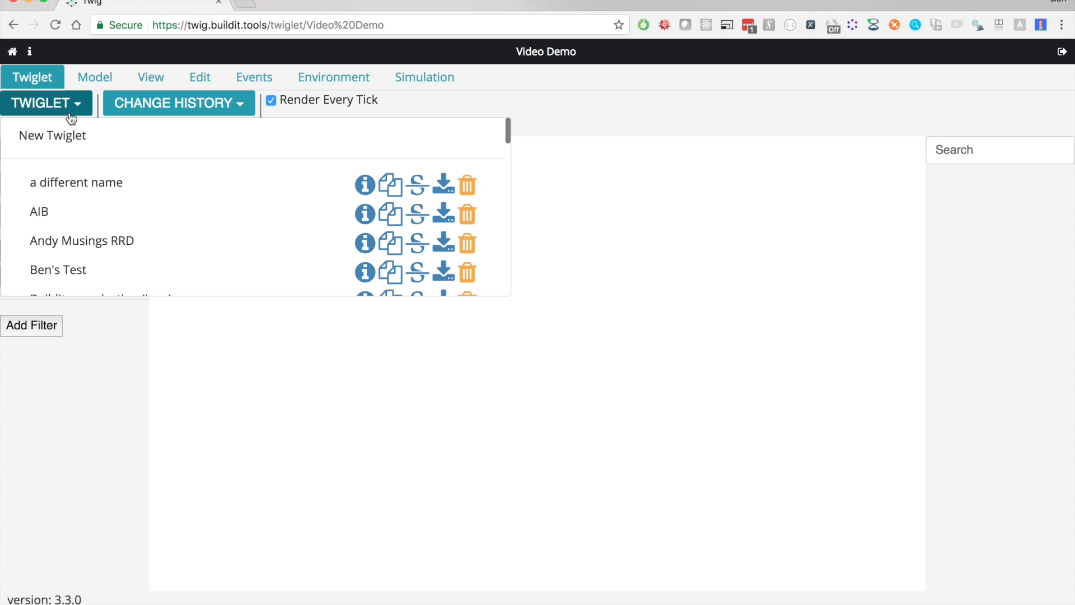
scroll(176, 227, "down", 5)
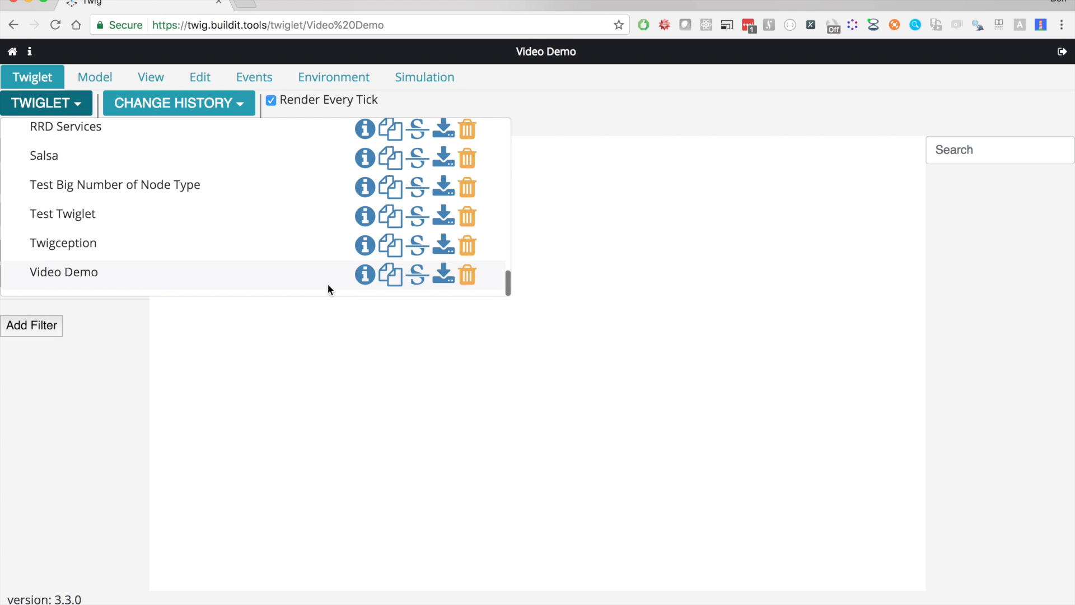
left_click(364, 275)
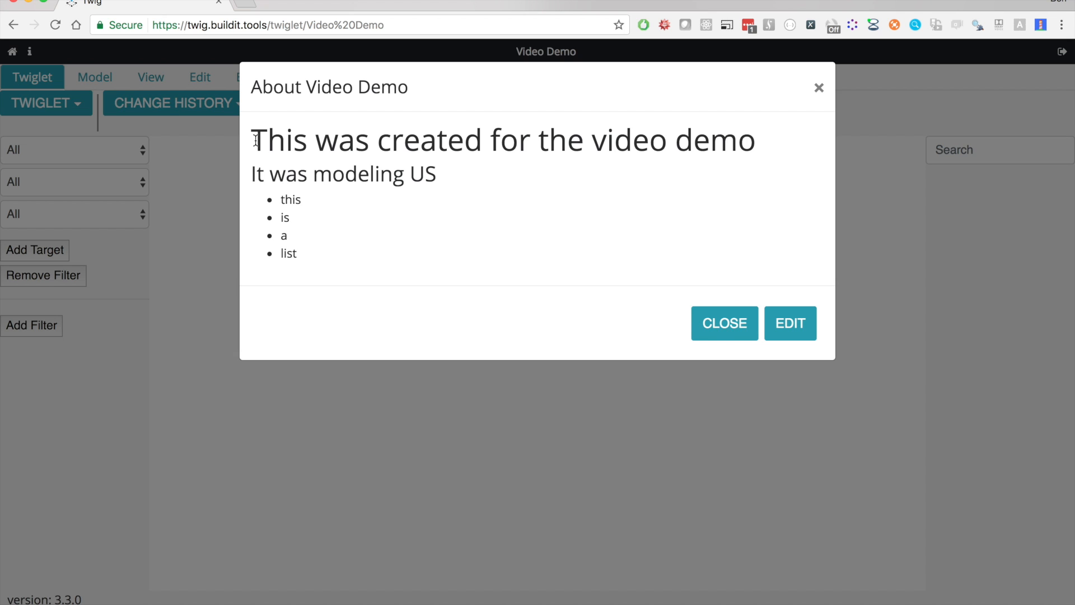
left_click(727, 327)
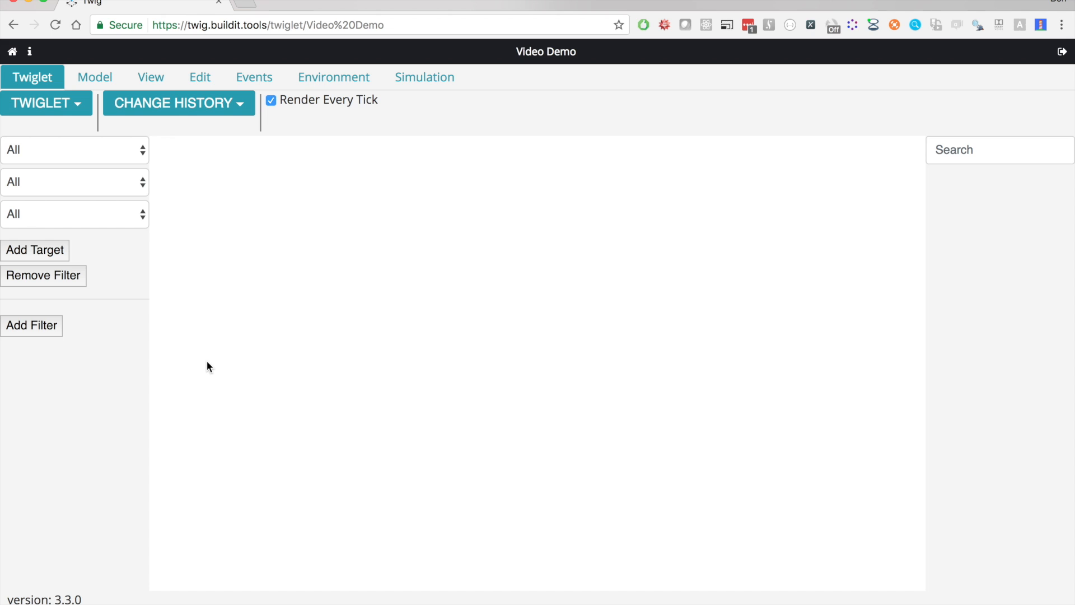
Put the twiglet into editing mode and place a squad node named "Denver" near the middle of the canvas
left_click(203, 83)
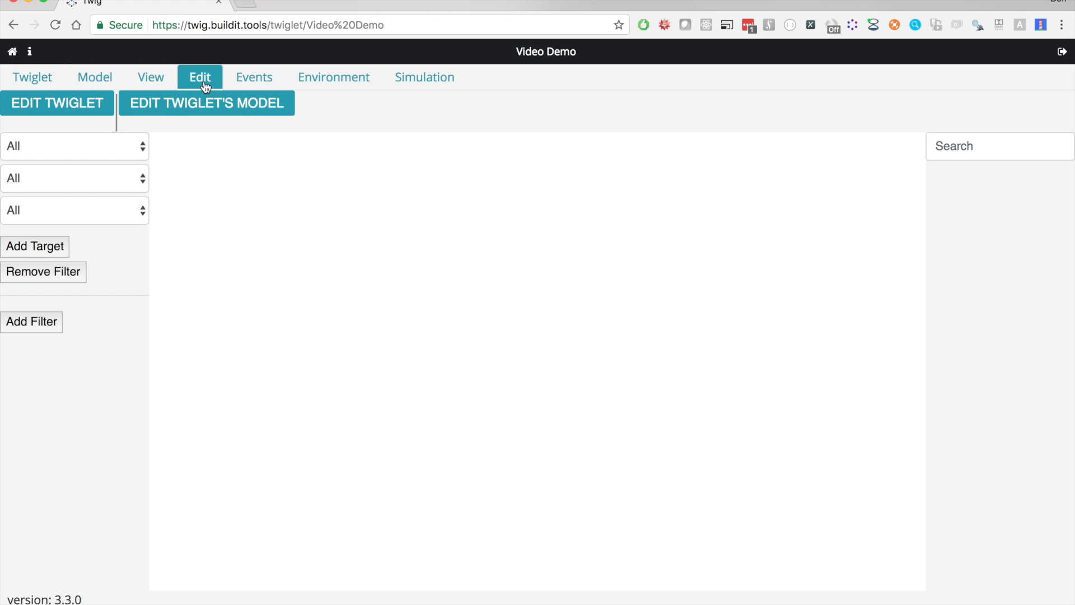
left_click(75, 107)
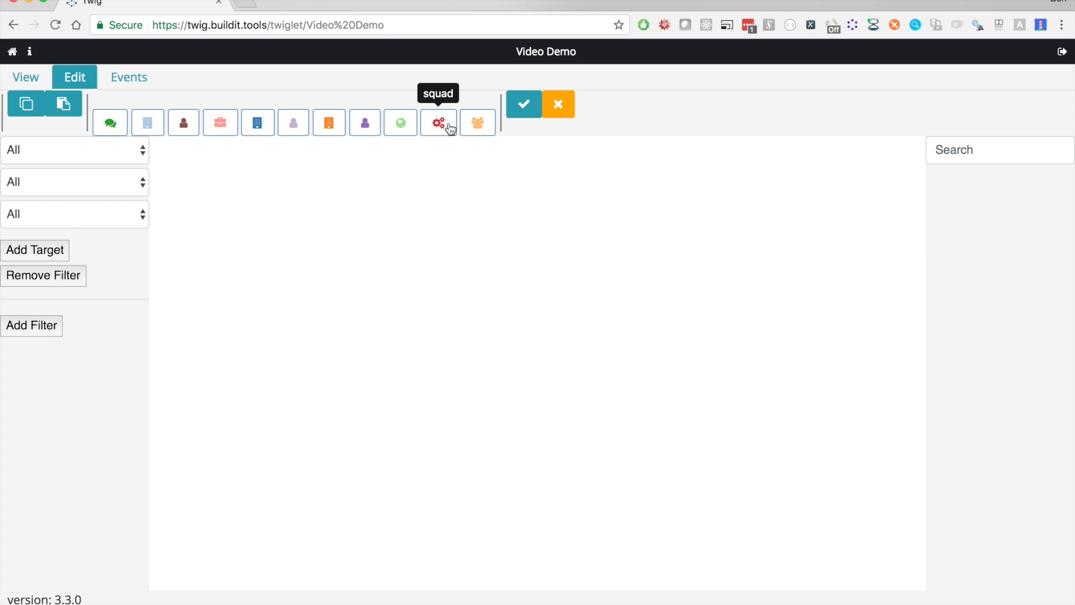
left_click_drag(446, 128, 501, 318)
left_click(502, 157)
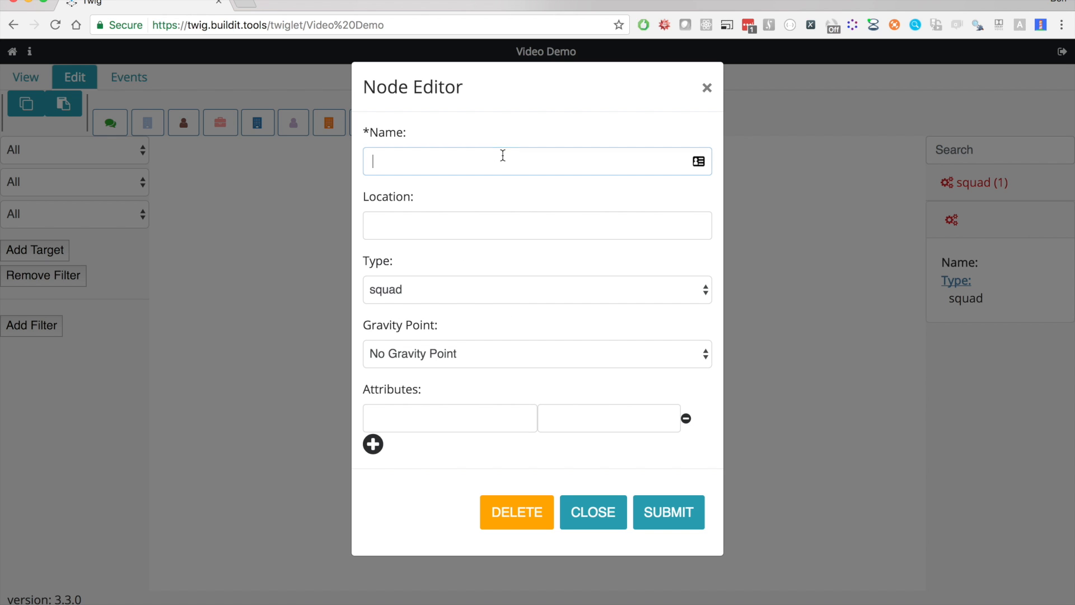
type("Denver")
left_click(669, 509)
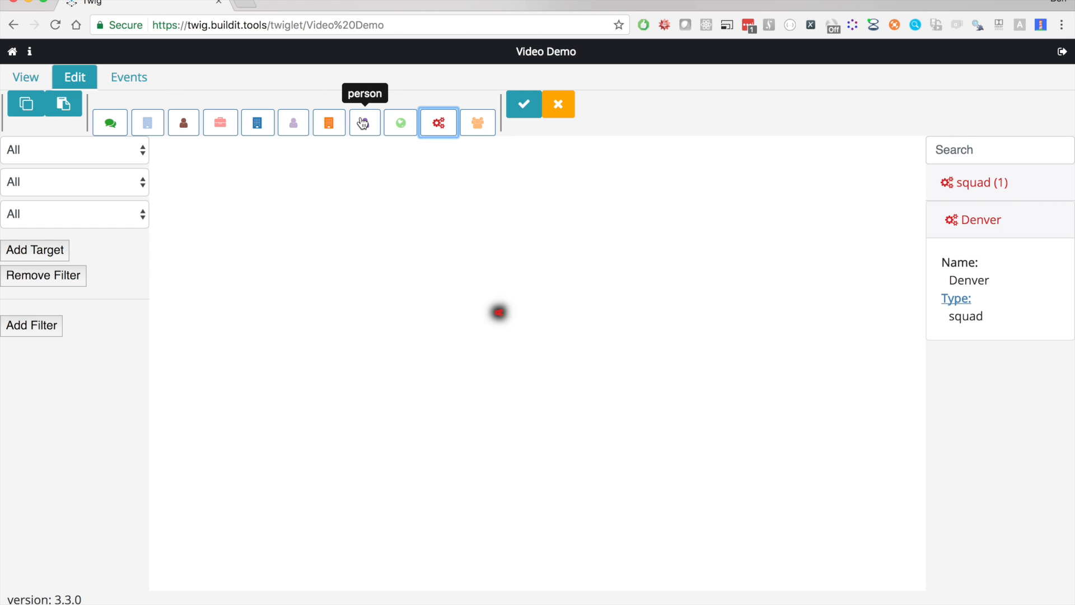
Place a person node above and to the left of the Denver squad, naming it with the person's first name
left_click_drag(364, 124, 465, 251)
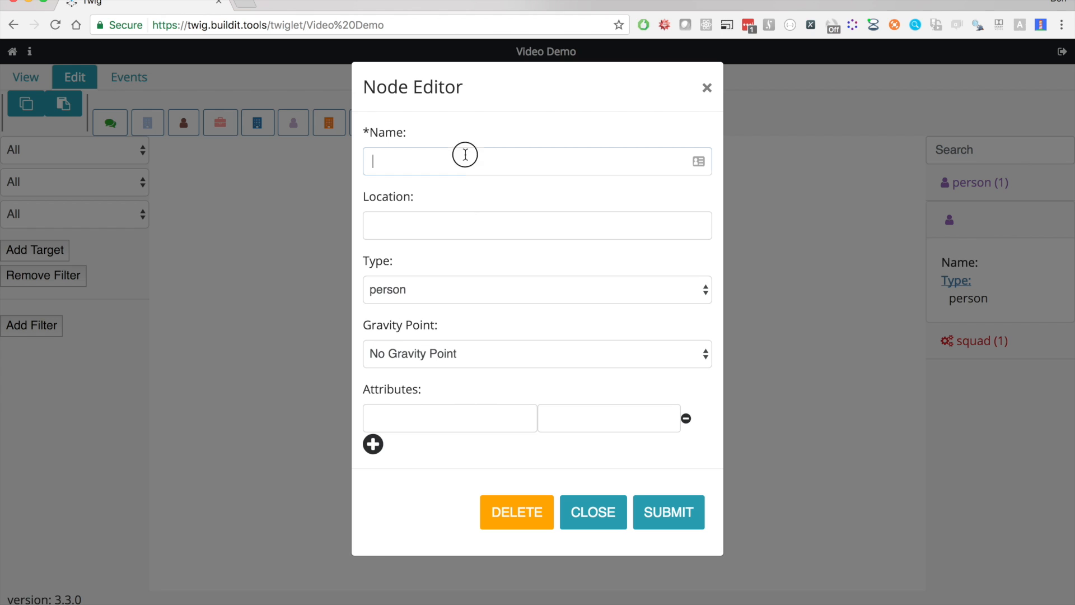
type("Ben")
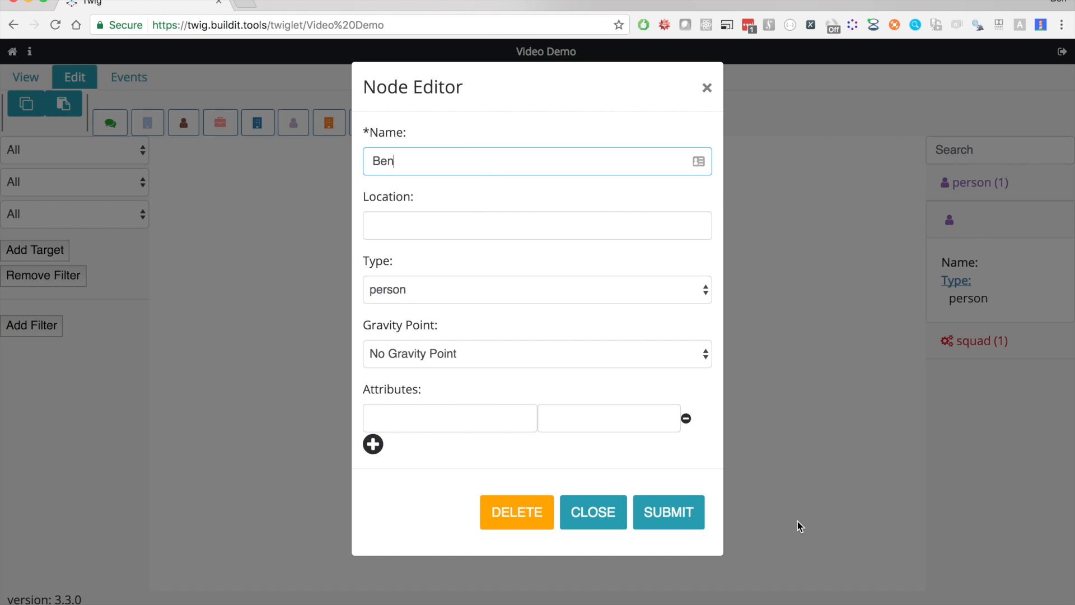
left_click(686, 513)
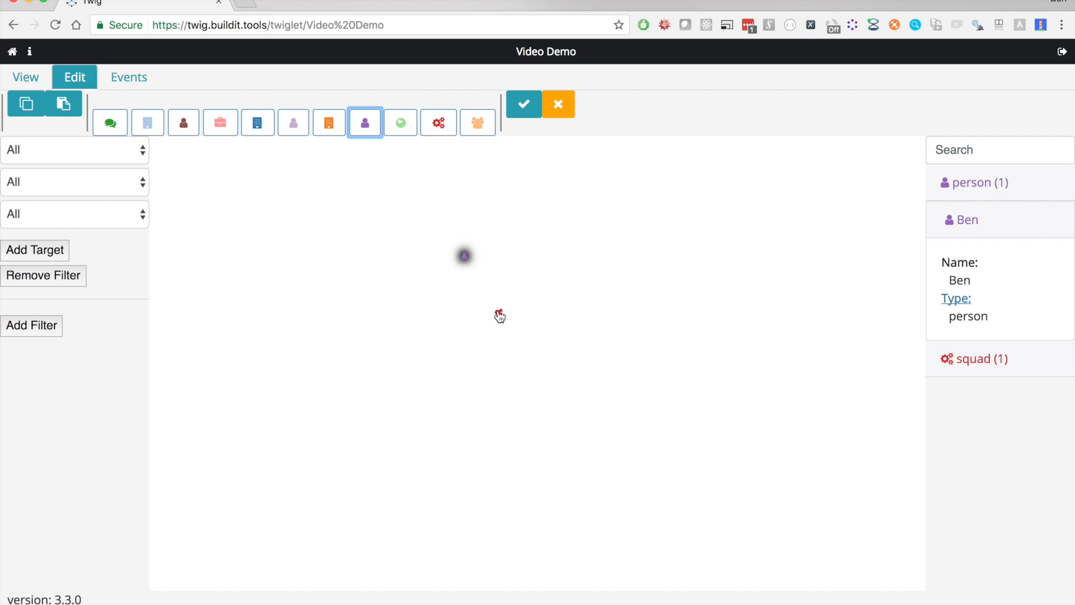
Link the Denver squad to the person node and save the twiglet with the commit message "added start of denver"
left_click_drag(499, 314, 466, 263)
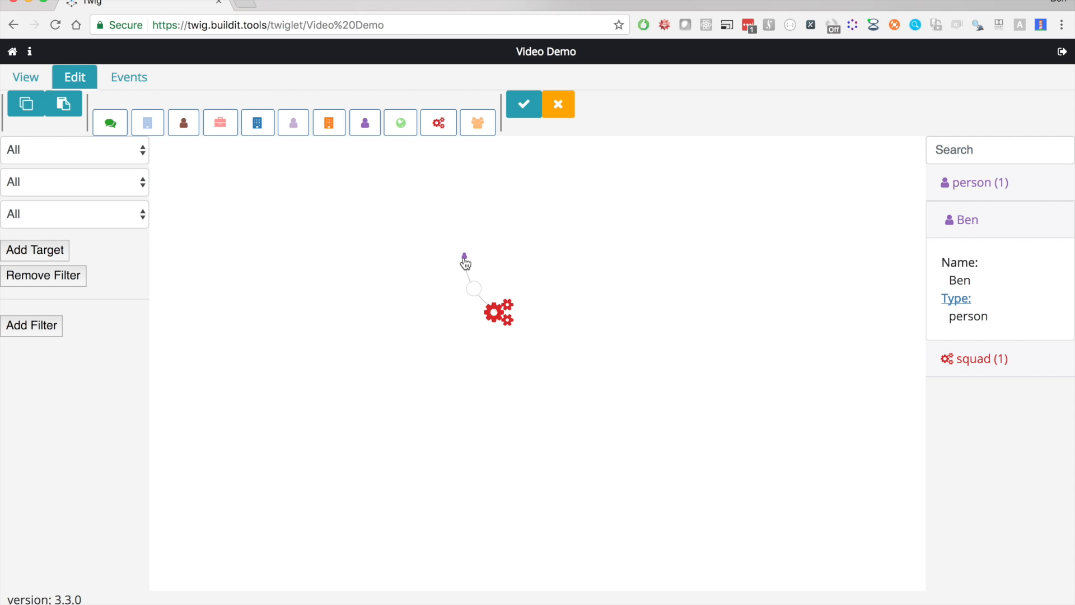
left_click(526, 105)
left_click(516, 139)
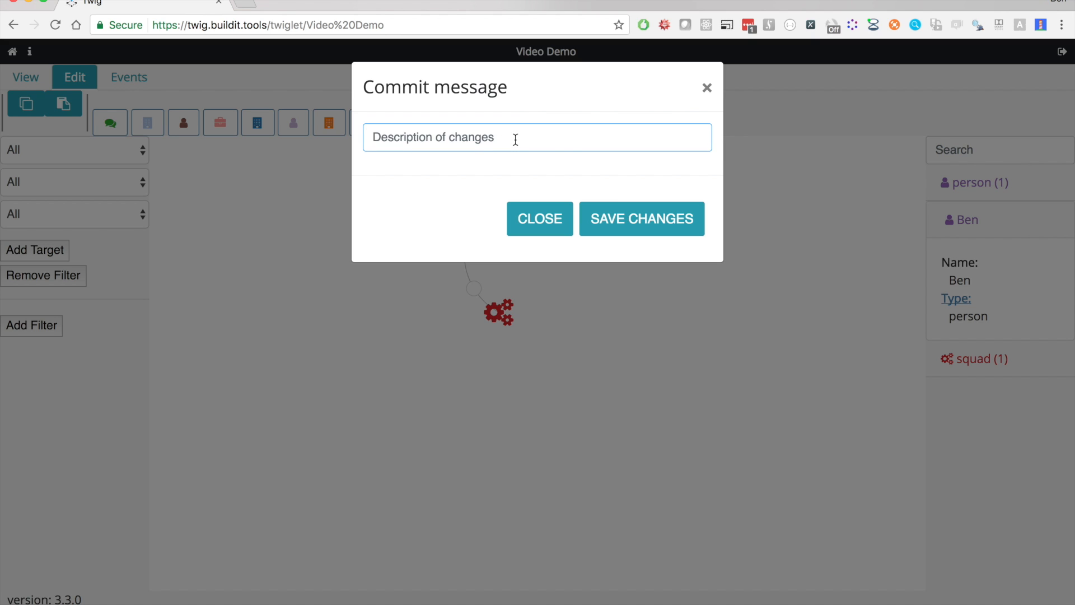
type("ad")
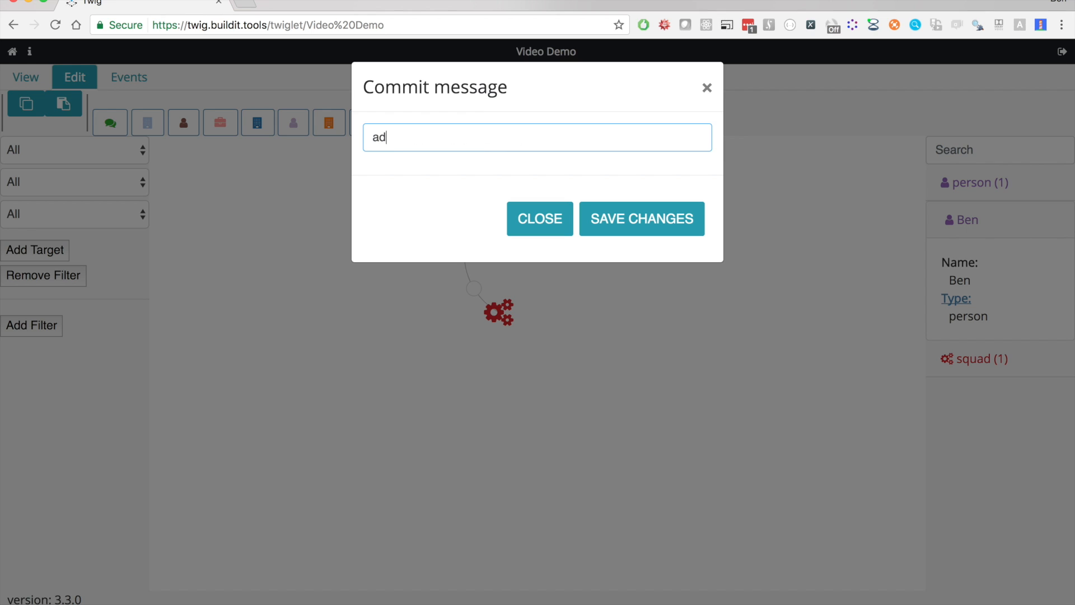
type("ded start of denver")
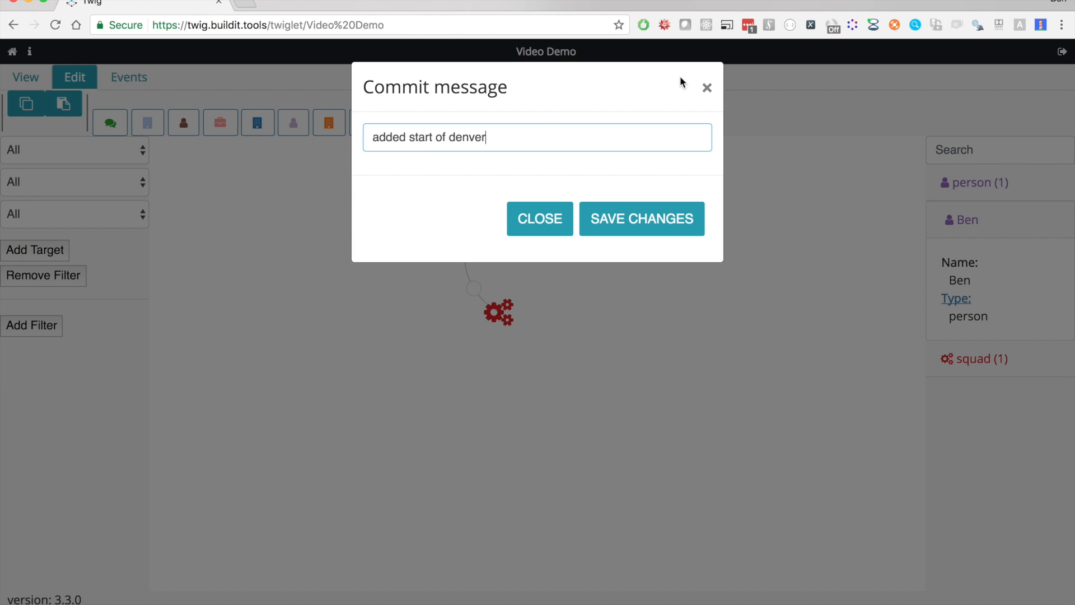
left_click(658, 219)
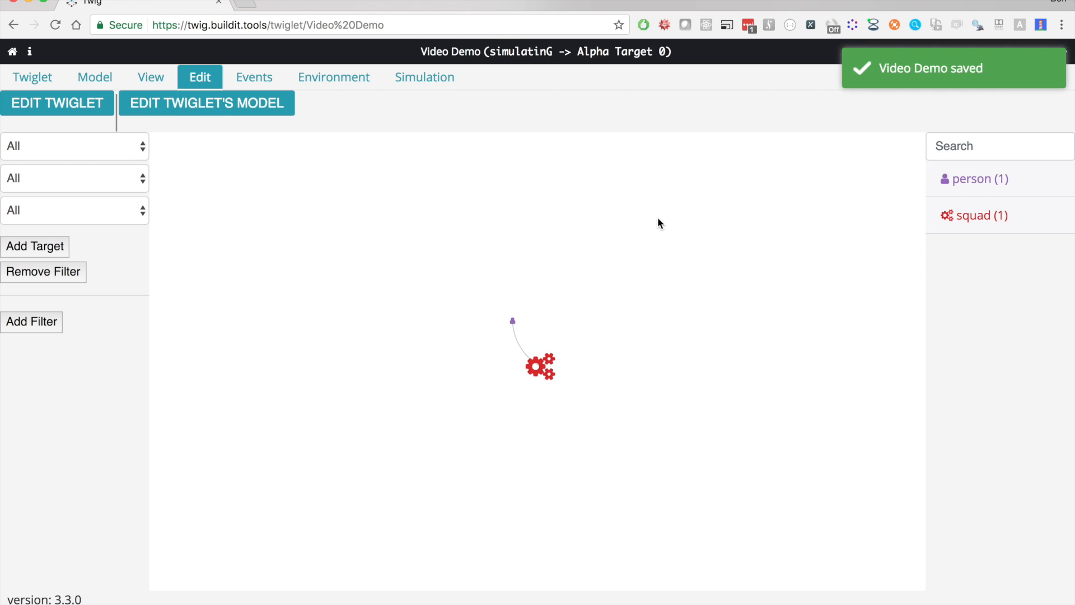
Check the Video Demo twiglet's change history for the newly saved commit
left_click(32, 84)
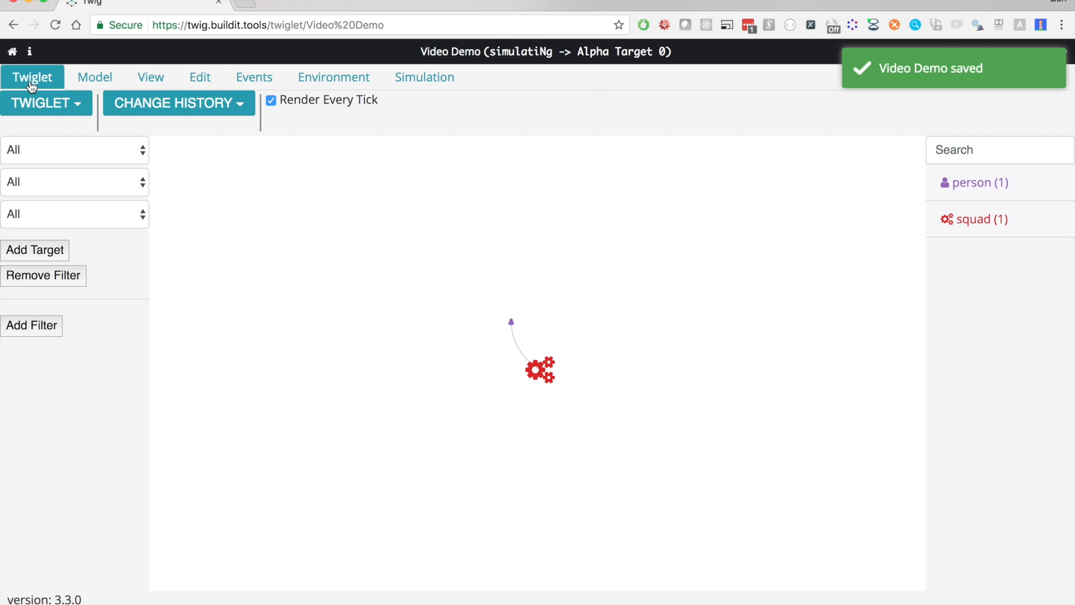
left_click(192, 108)
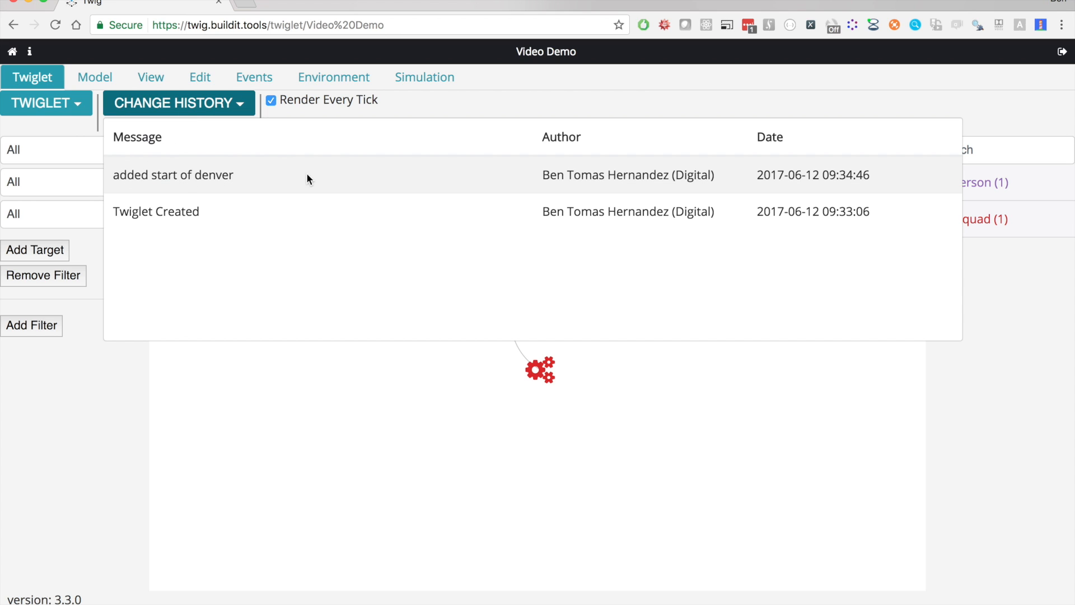
left_click(469, 107)
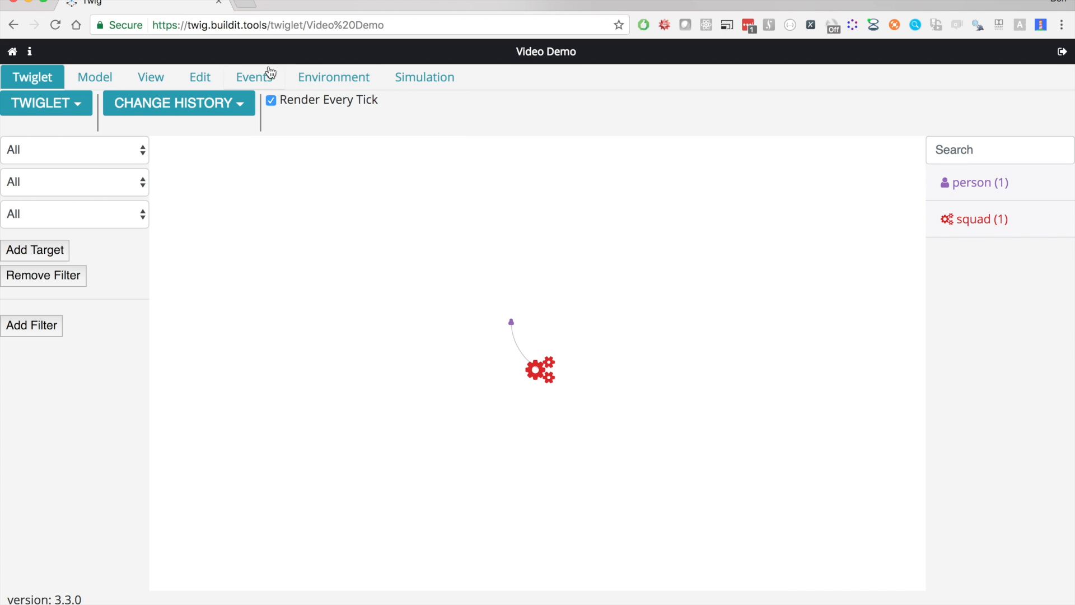
Reopen the twiglet for editing, add a second person node with a first name above the Denver squad and link it to the squad
left_click(202, 78)
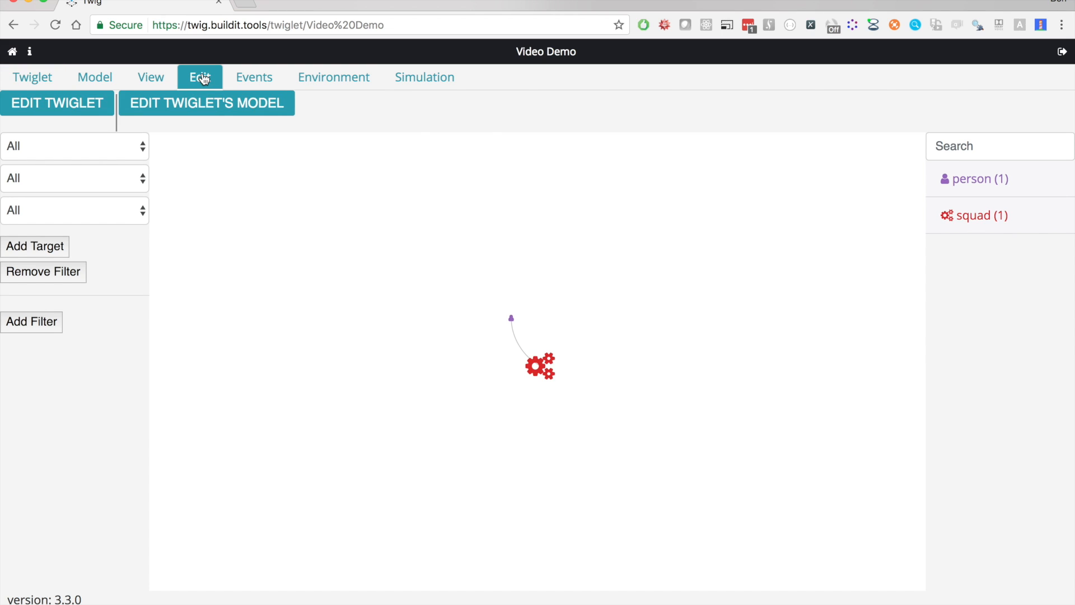
left_click(98, 104)
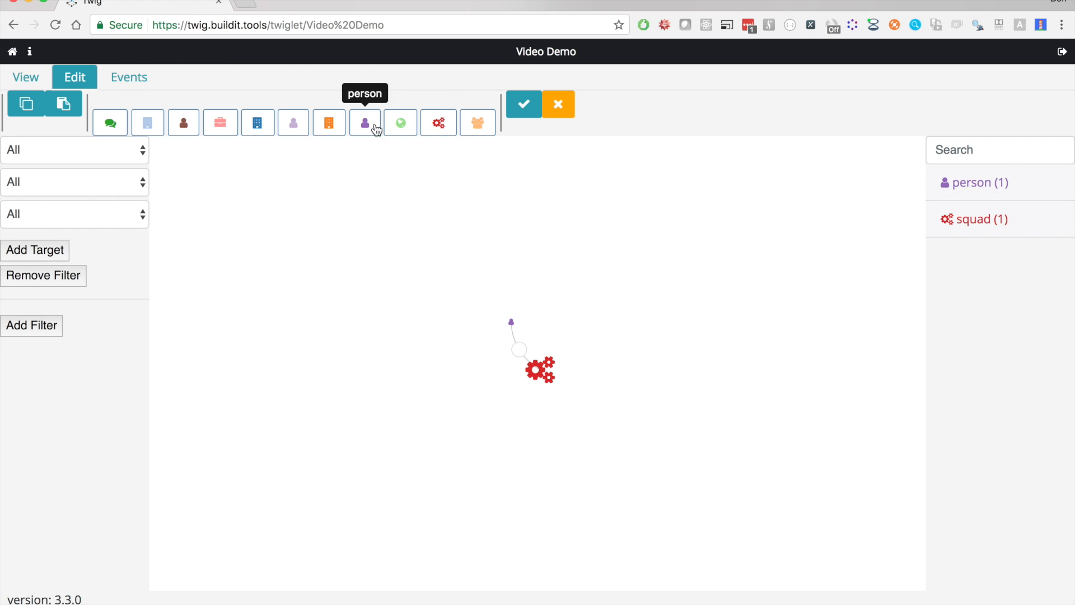
left_click_drag(377, 130, 563, 301)
left_click(518, 160)
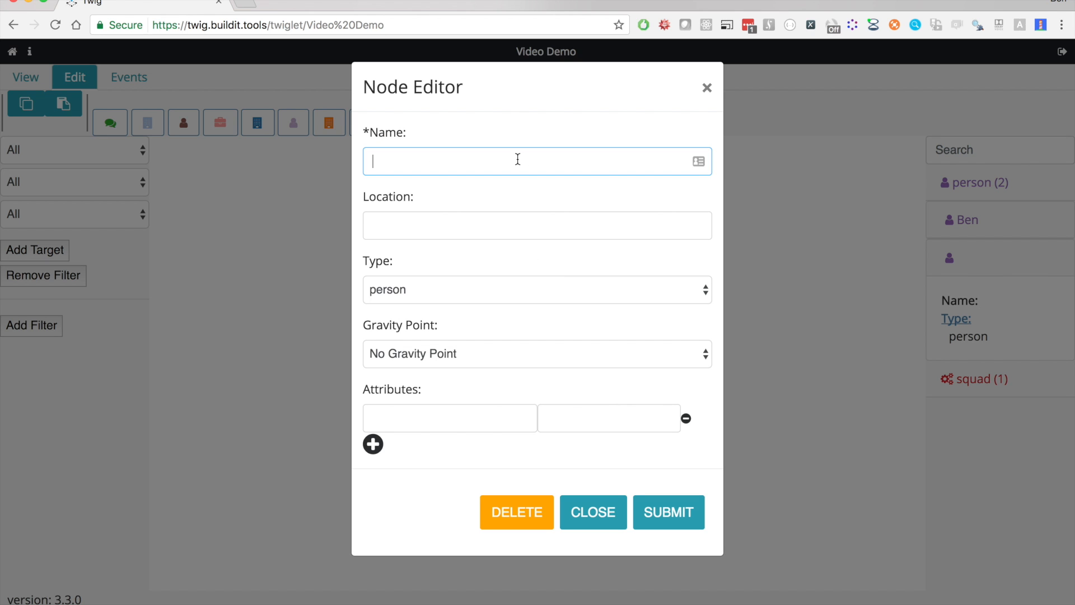
type("Lizzie")
left_click(646, 507)
mouse_move(557, 377)
left_mouse_down()
mouse_move(539, 371)
mouse_move(563, 308)
left_mouse_up()
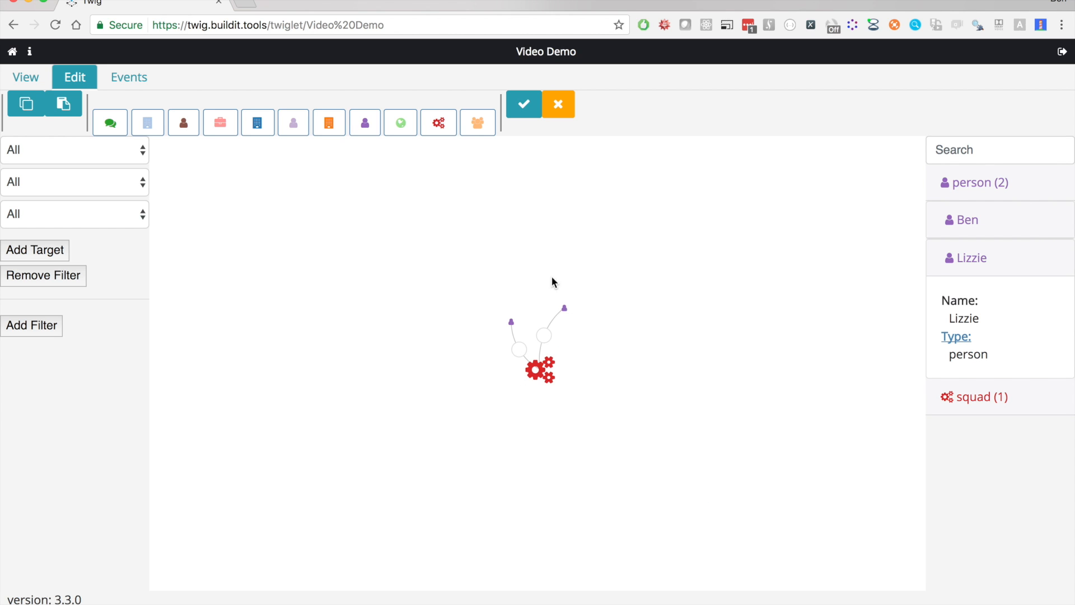
Place a region node named "U.S." just below the Denver squad and link the two nodes
left_click(400, 122)
left_click(557, 391)
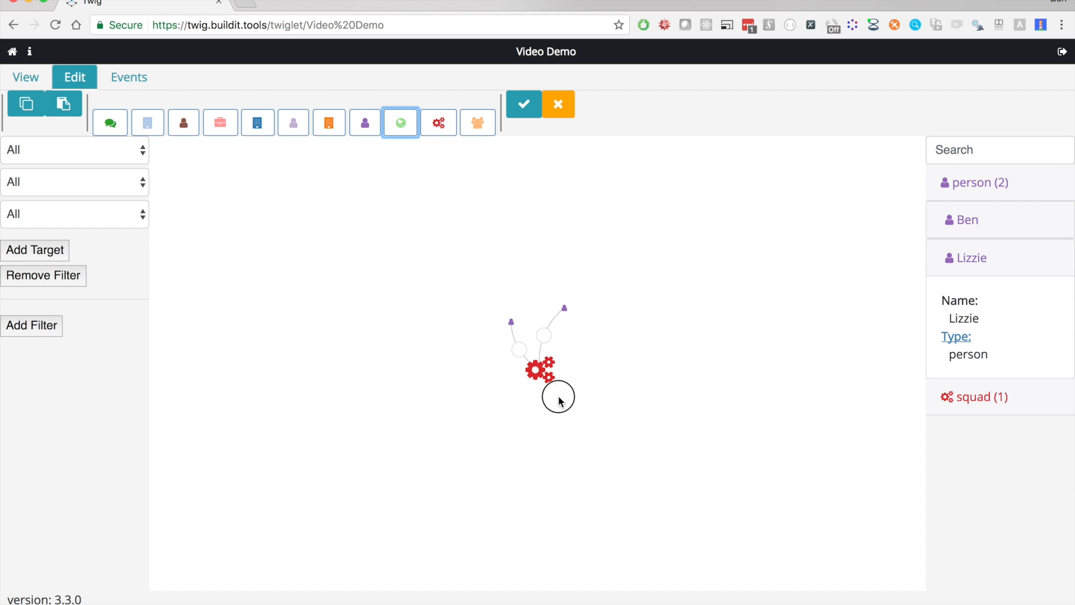
left_click(473, 157)
type("U.S.")
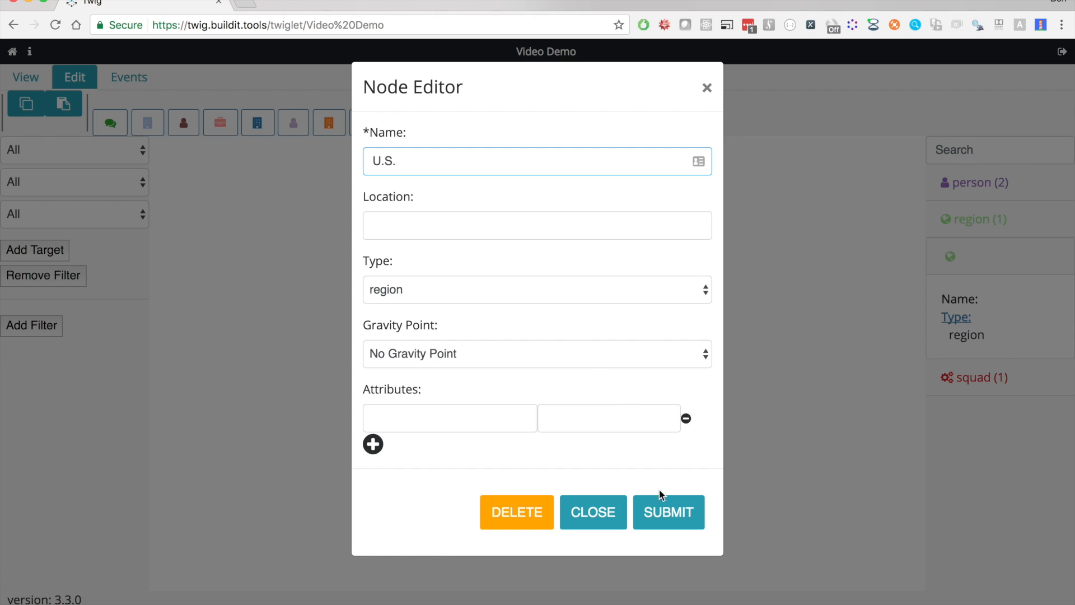
left_click(669, 512)
left_click_drag(560, 429, 540, 372)
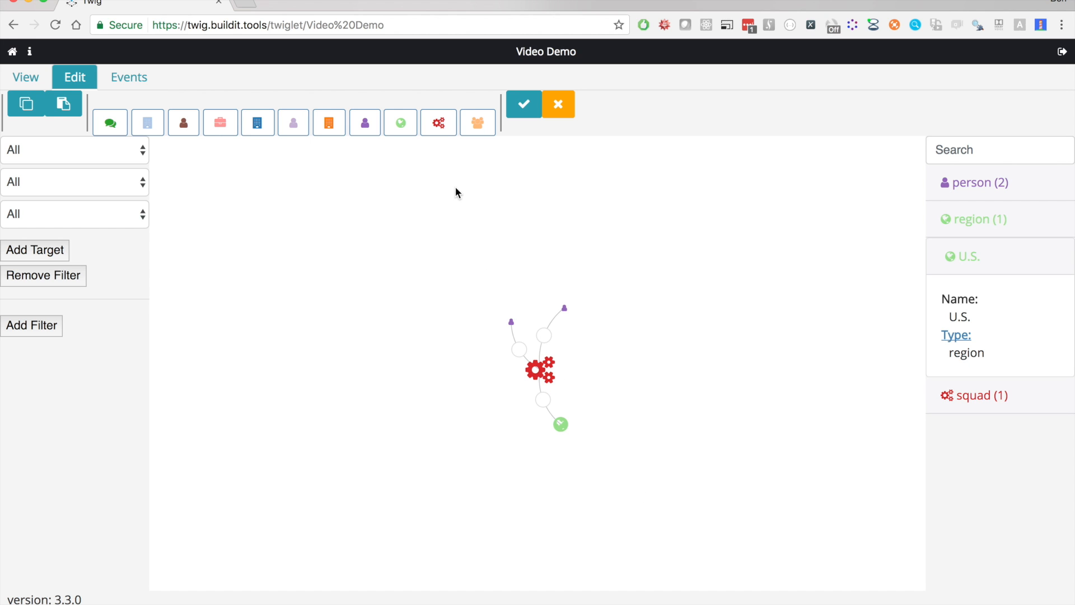
Place a squad node named "New York" to the right of the Denver squad and link the U.S. region to it
left_click(440, 134)
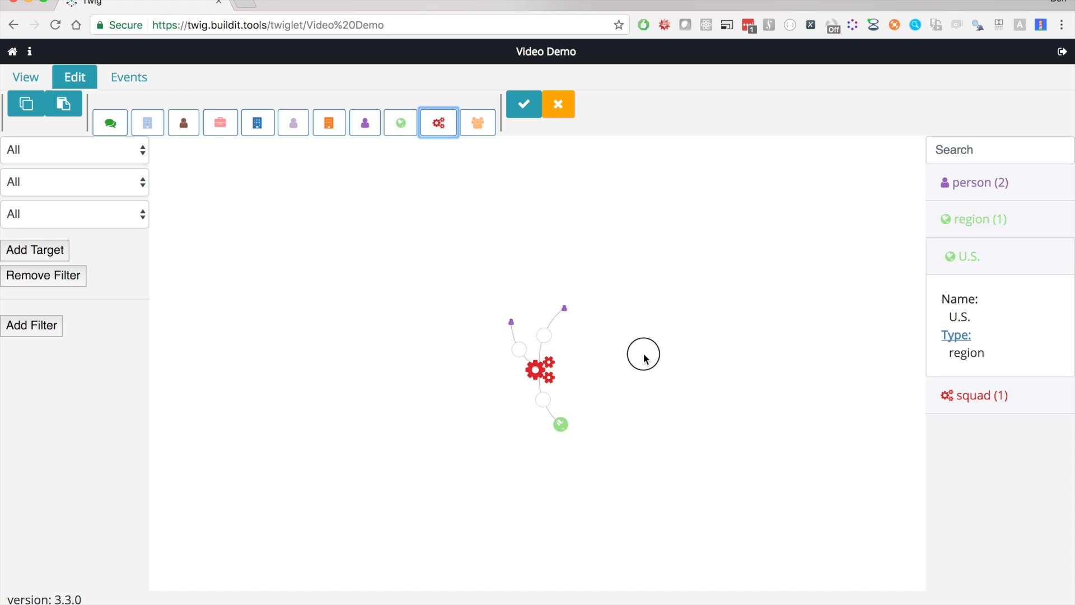
left_click(637, 347)
left_click(548, 161)
type("Ne")
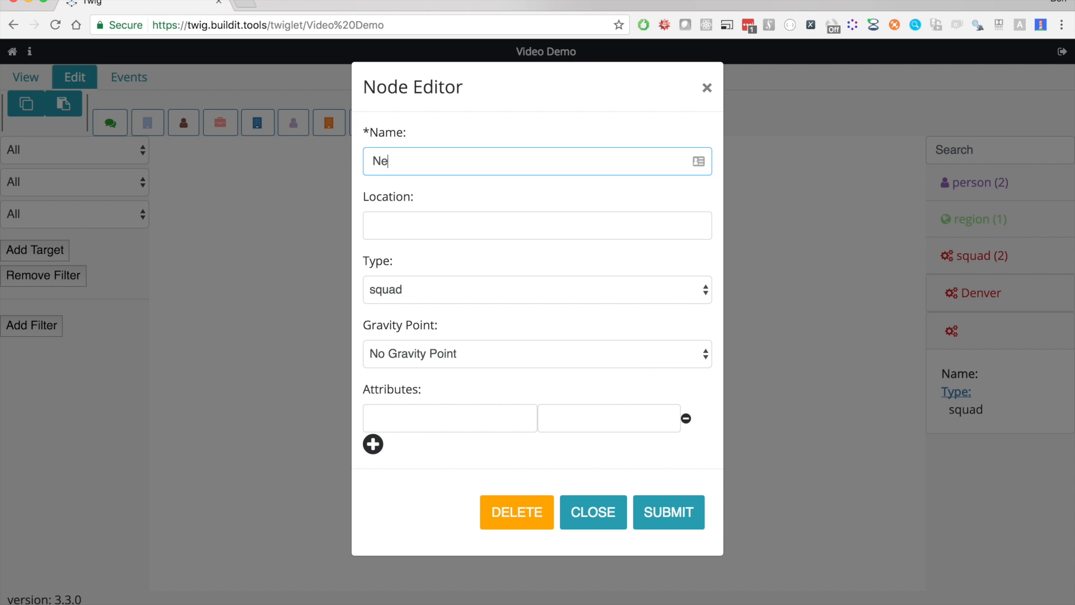
type("w YOrk")
key("shift+Left")
key("shift+Left")
key("shift+Left")
key("BackSpace")
type("ork")
left_click(653, 512)
left_click_drag(565, 432, 653, 368)
left_click_drag(560, 424, 646, 364)
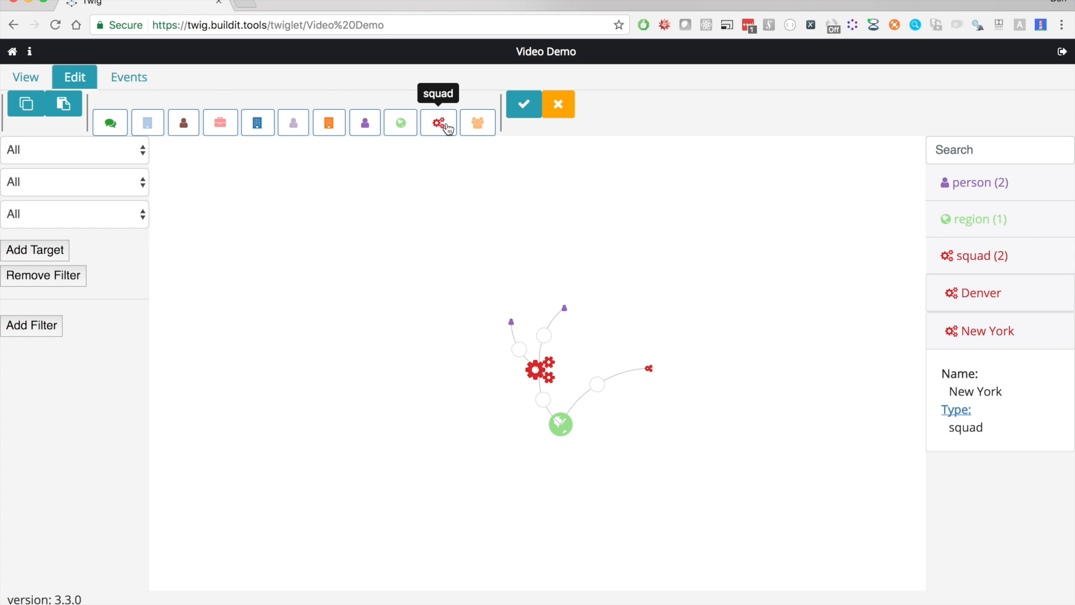
Place a squad node named "Omaha" to the left of the Denver squad and link the U.S. region to it
left_click_drag(439, 123, 441, 376)
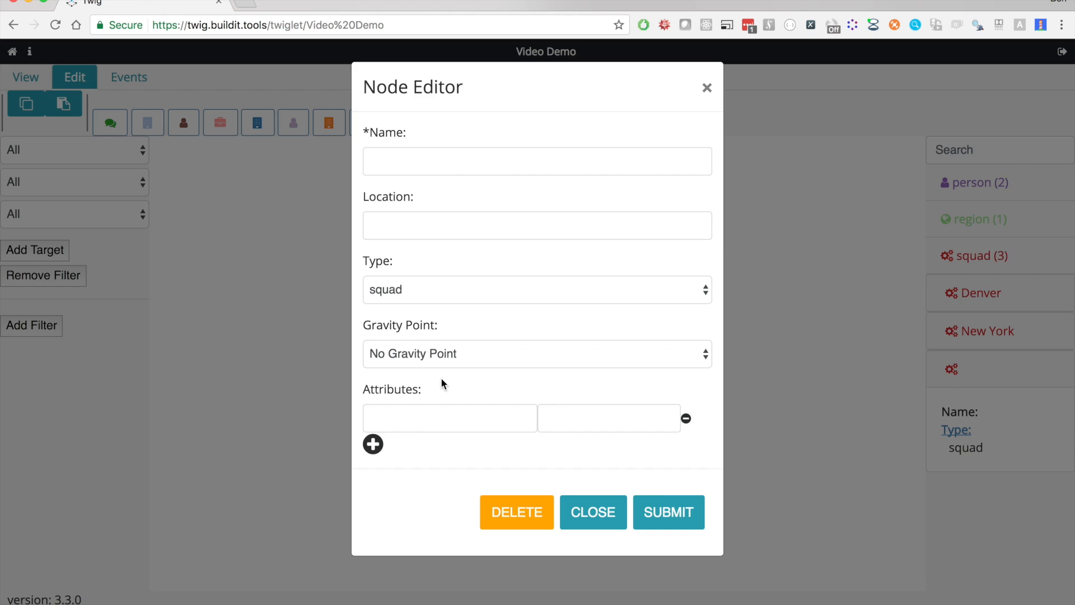
left_click(451, 163)
type("Omaha")
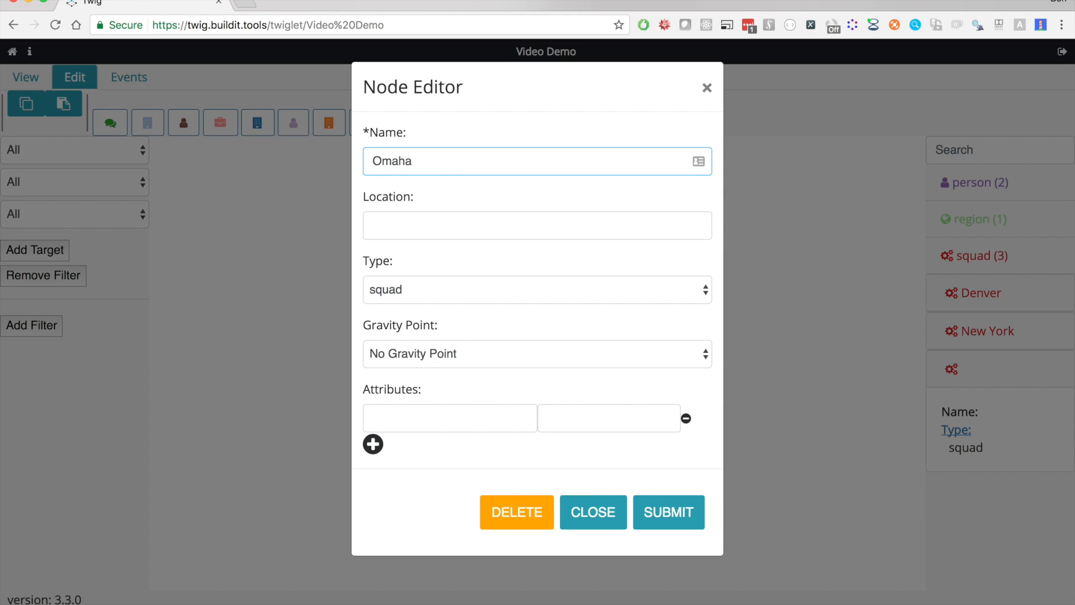
left_click(669, 511)
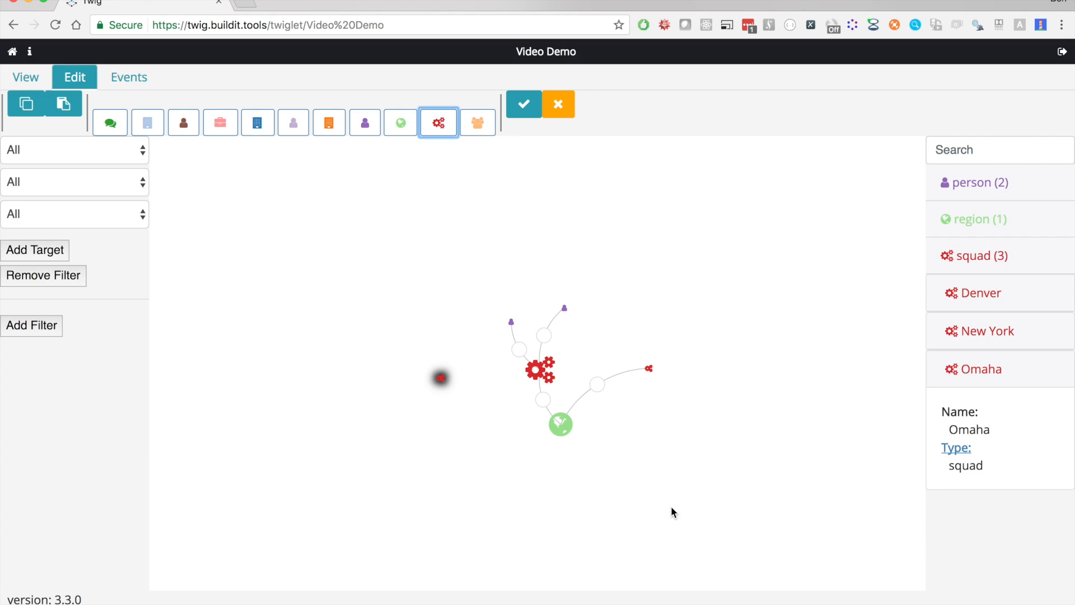
left_click_drag(560, 435, 441, 380)
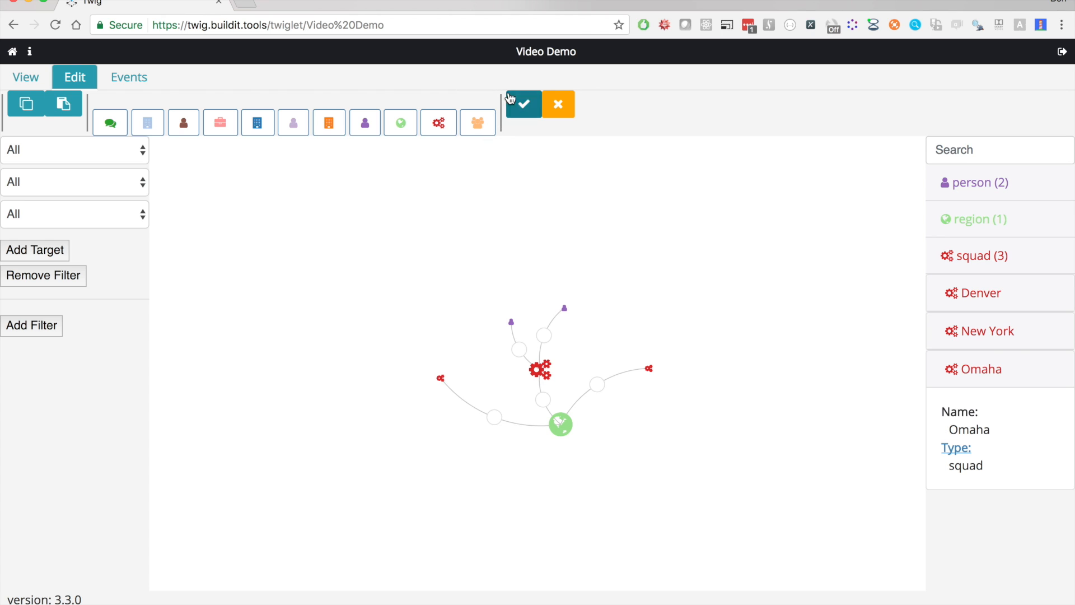
Save the twiglet's edits with the commit message "added rest of U.S. Locations"
left_click(526, 105)
left_click(481, 137)
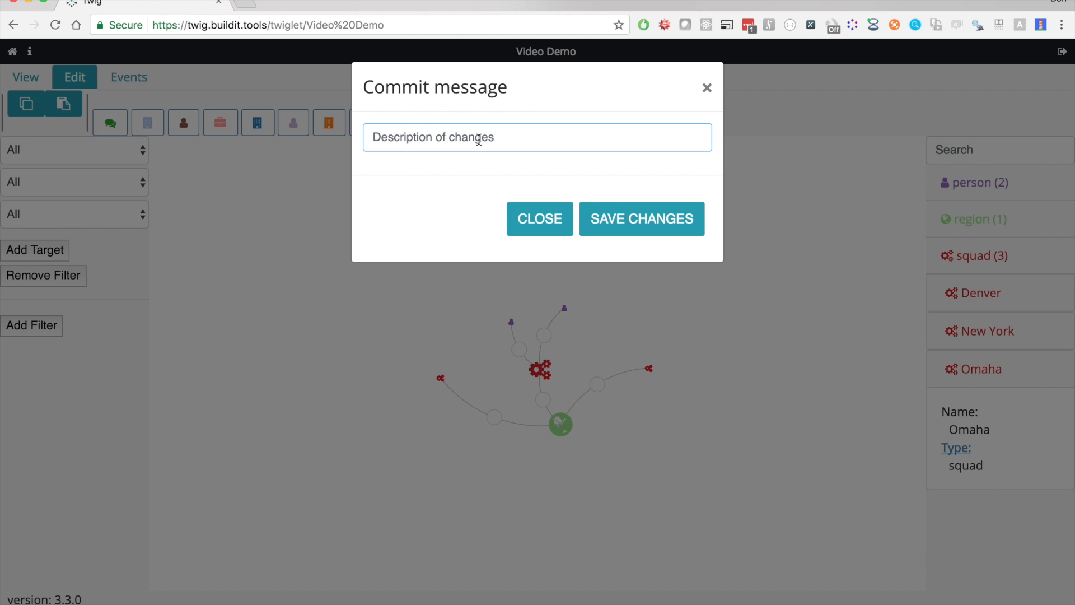
type("added ")
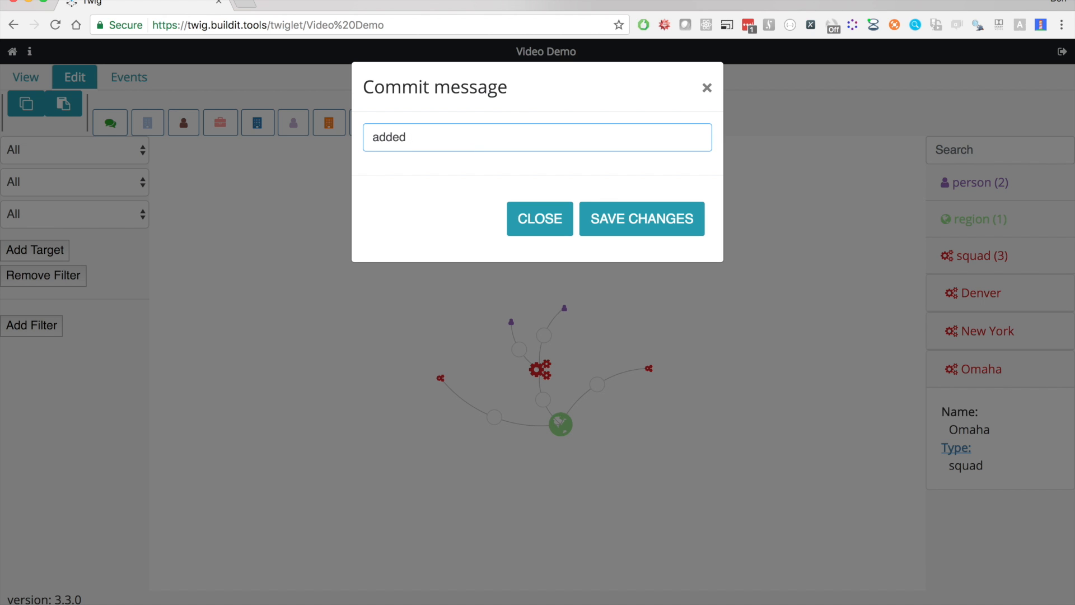
type("rest of U.S. Locations")
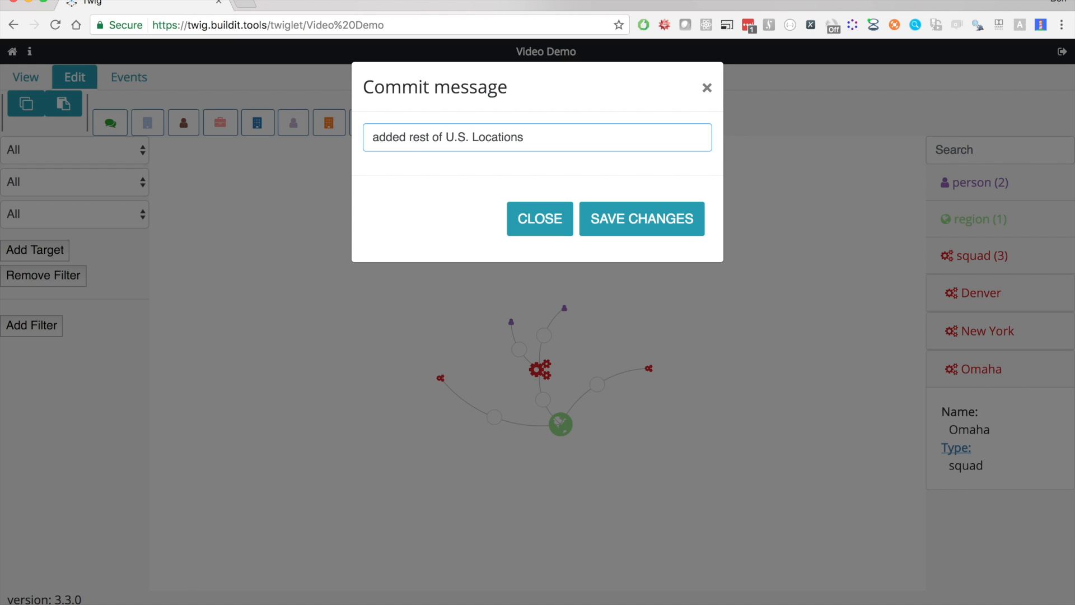
left_click(633, 219)
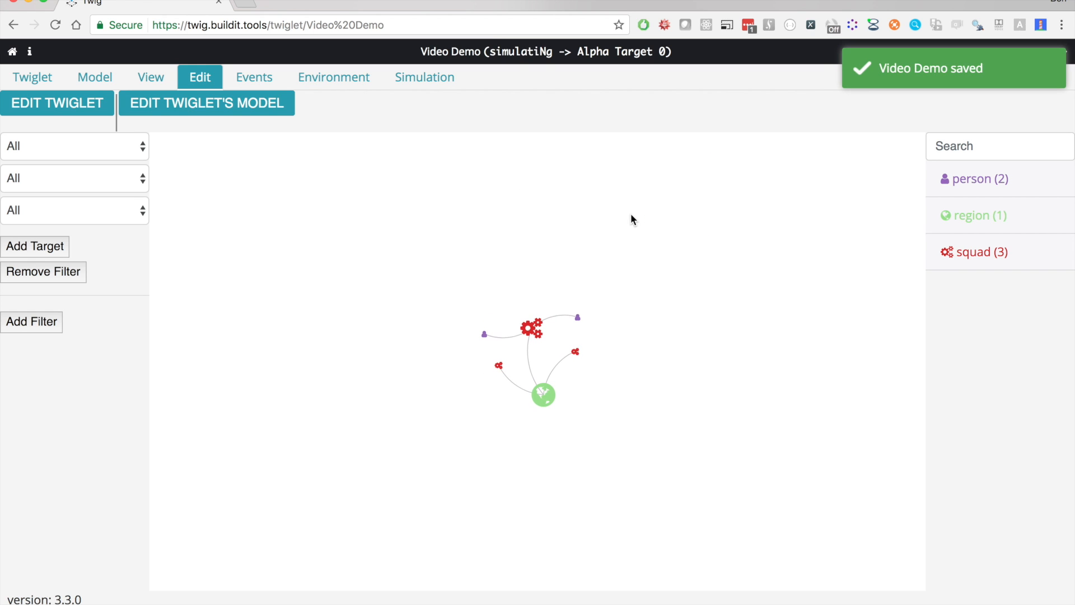
Review the updated change history of the Video Demo twiglet and open the Organisation Model twiglet
left_click(22, 83)
left_click(177, 110)
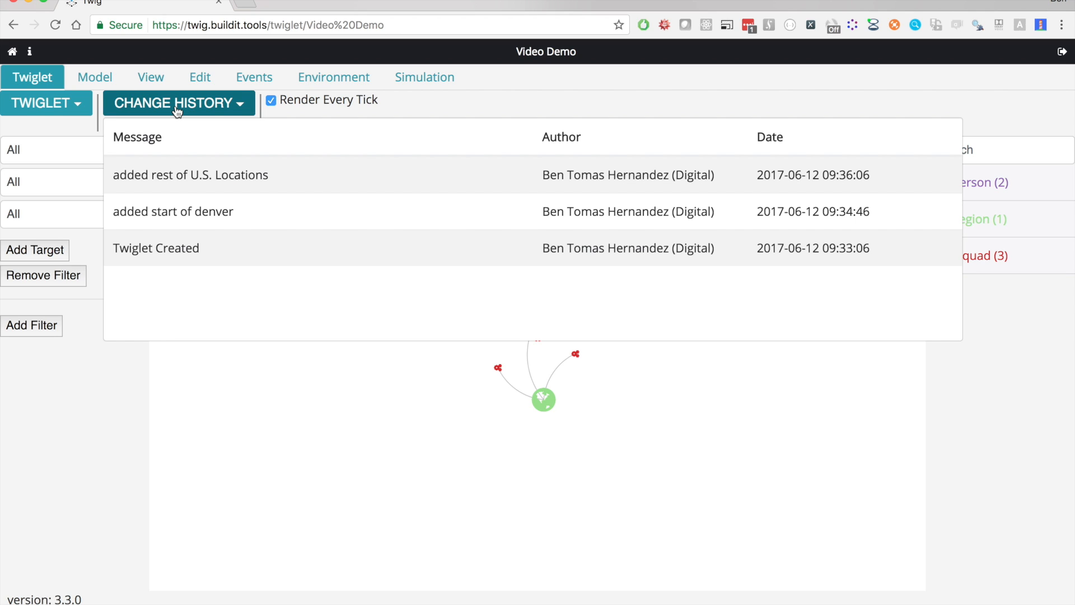
left_click(79, 106)
scroll(111, 234, "down", 5)
scroll(112, 234, "down", 10)
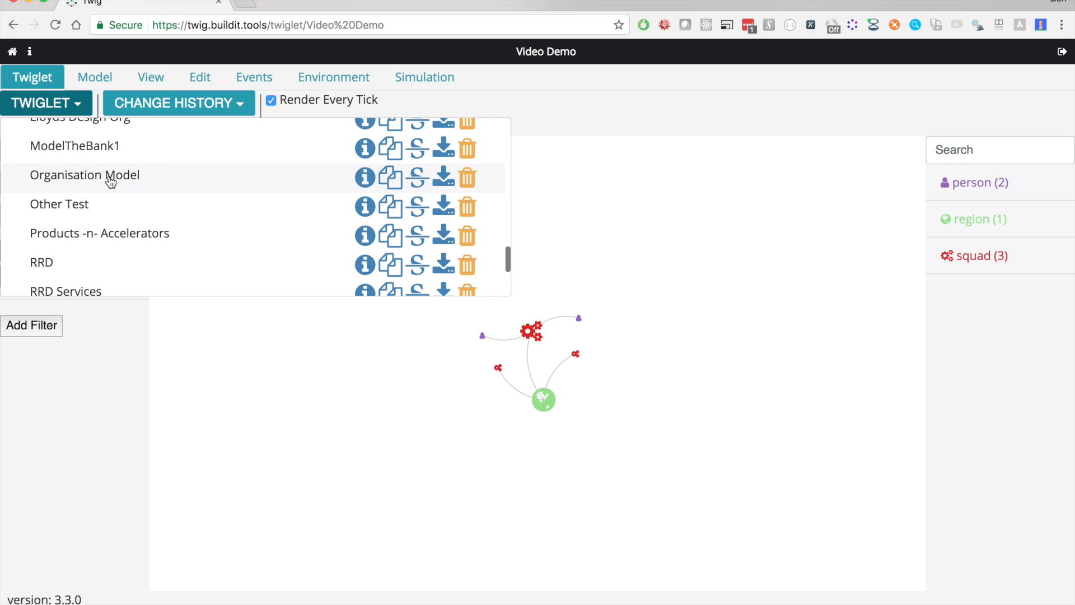
left_click(110, 177)
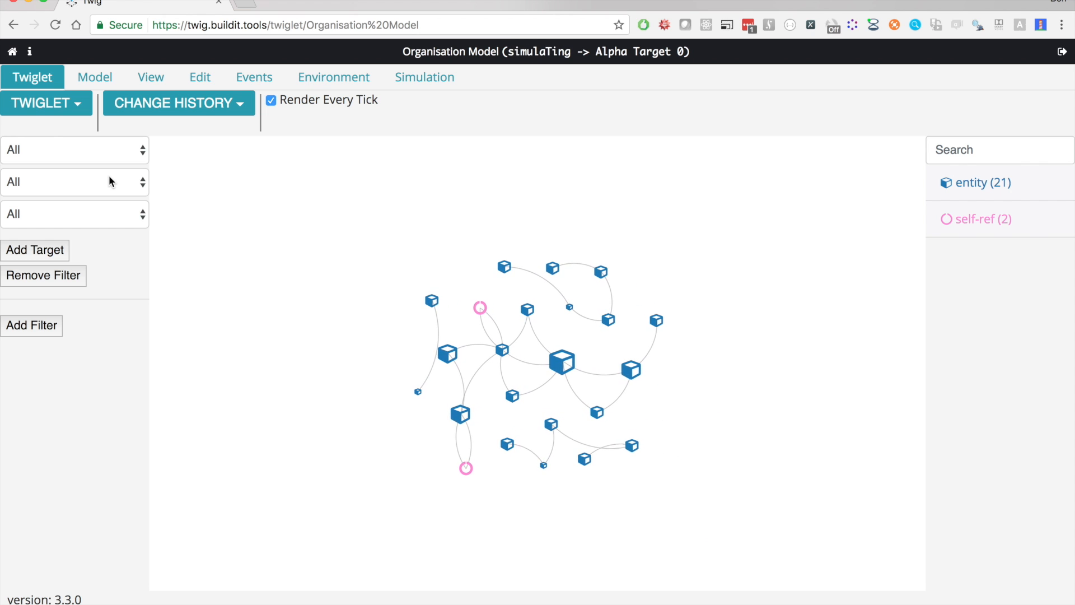